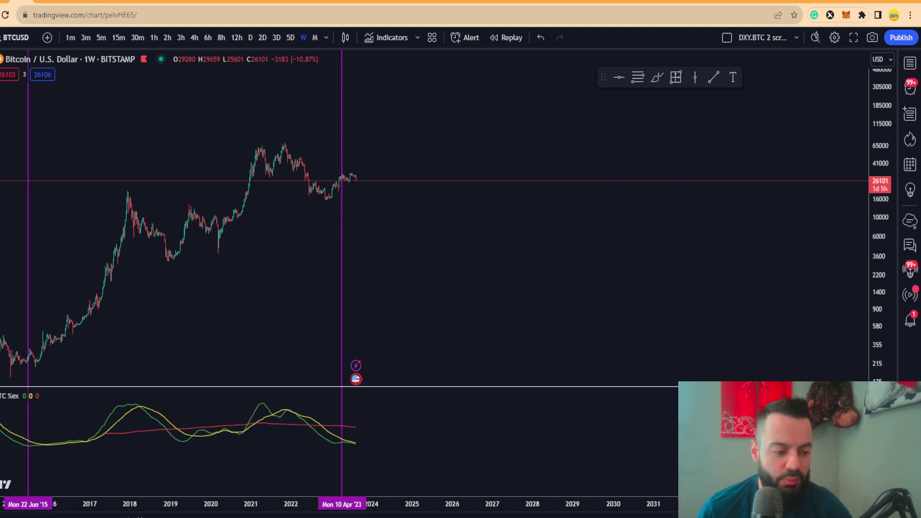
Open the watchlist beside the weekly Bitcoin/U.S. Dollar chart and pan the chart right.
left_click(908, 63)
left_click_drag(192, 277, 461, 288)
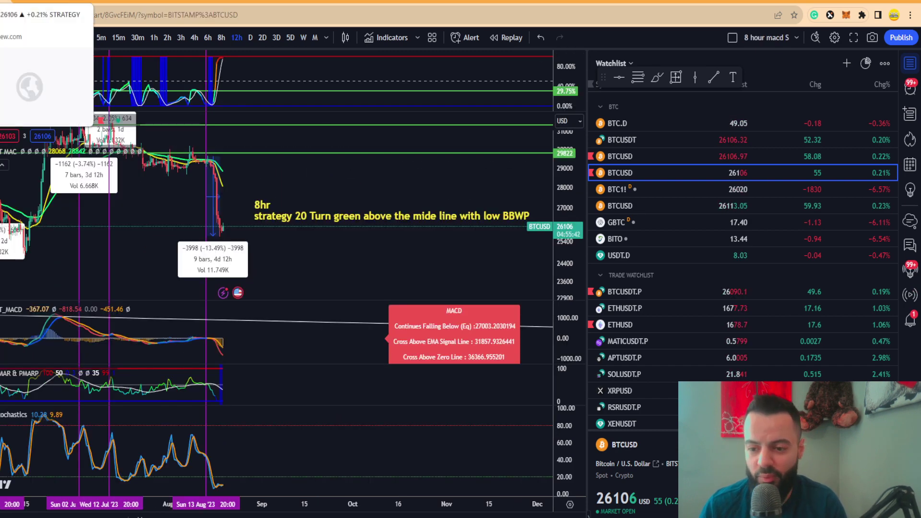
Switch to the 12h BTCUSD Strategy 23 layout, close the watchlist, and bring the full notes into view.
left_click(5, 14)
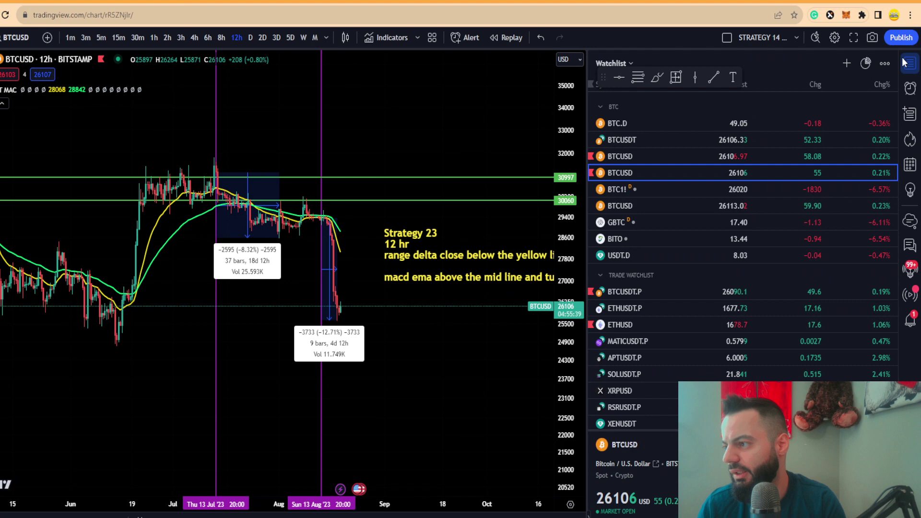
left_click(910, 62)
left_click_drag(618, 405, 396, 404)
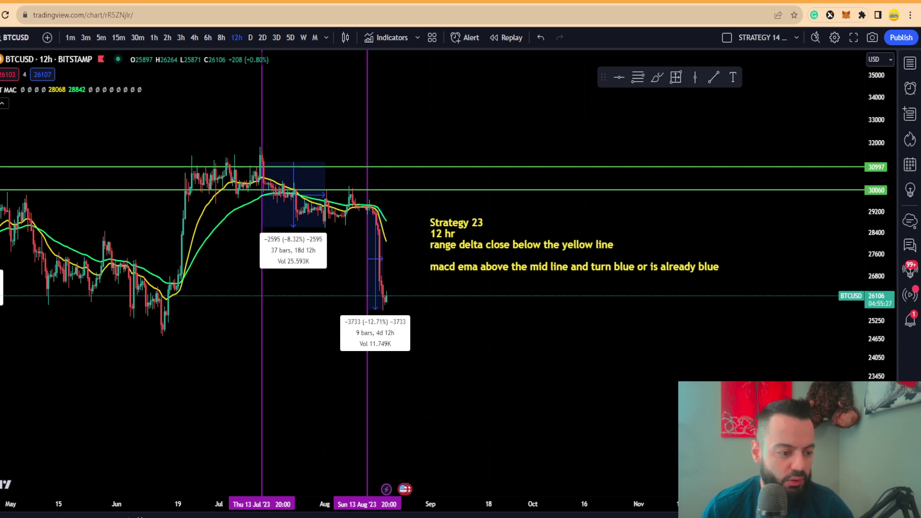
key("alt+Tab")
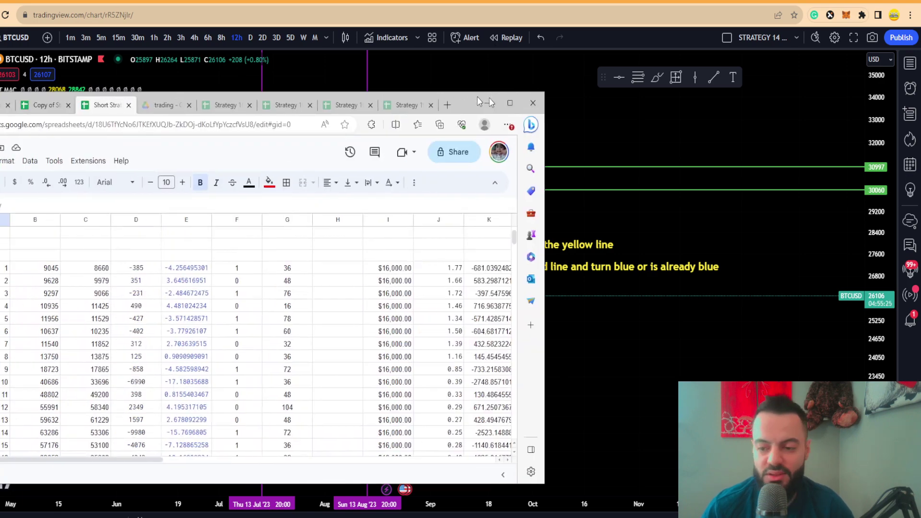
left_click_drag(489, 97, 590, 88)
double_click(590, 87)
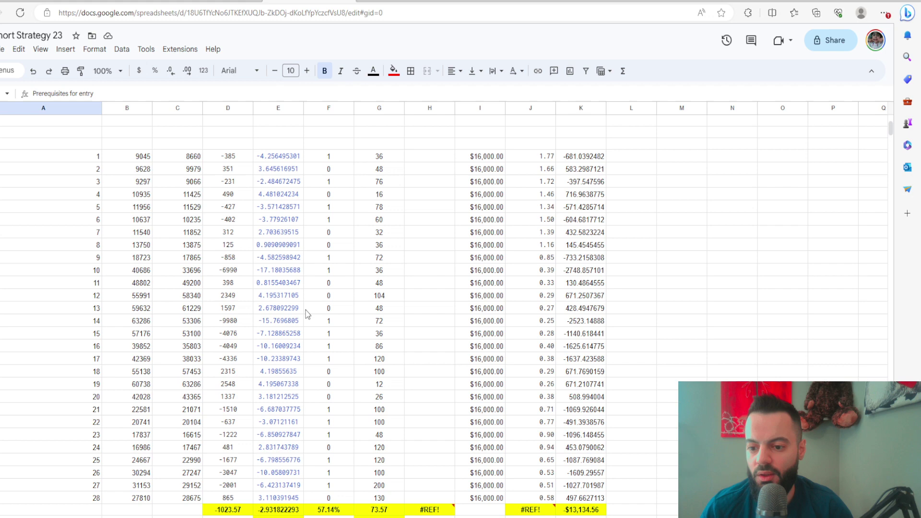
left_click(266, 271)
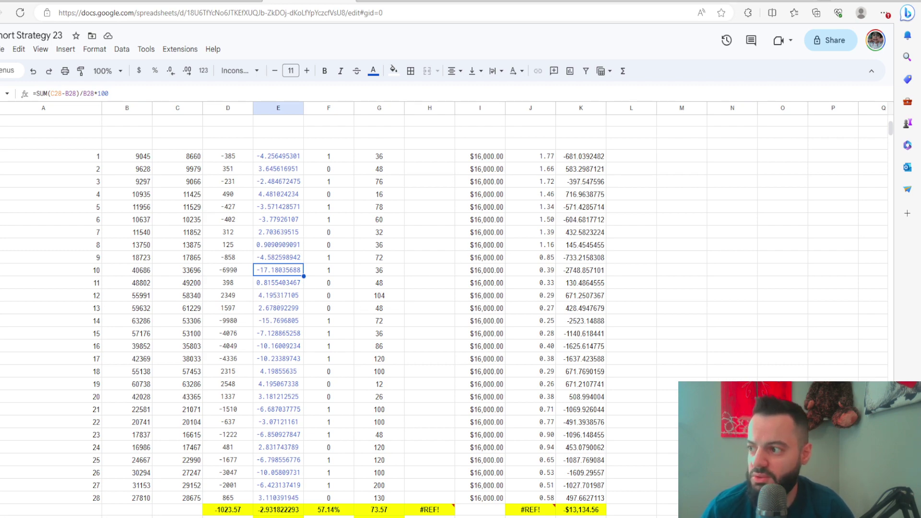
key("super+Down")
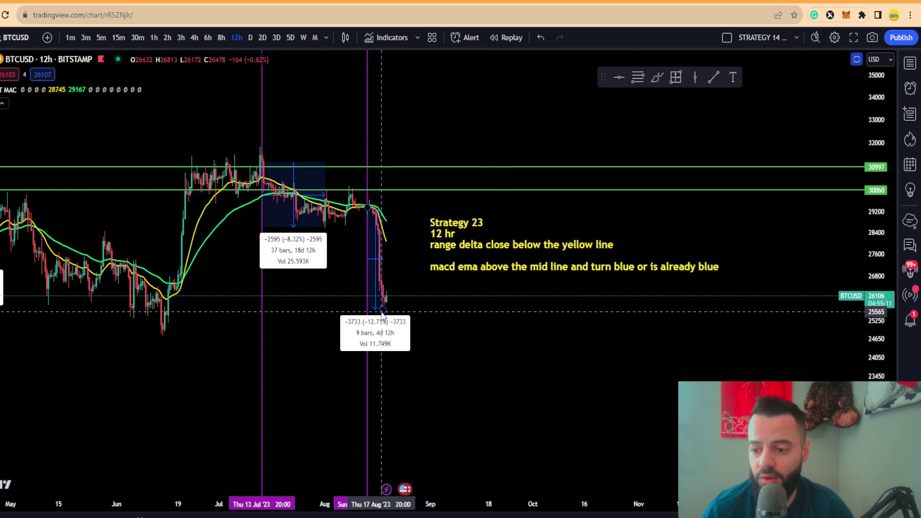
Extend the Strategy 23 drop measurement down to -5054 (-17.21%) over 12 bars.
left_click_drag(382, 314, 388, 349)
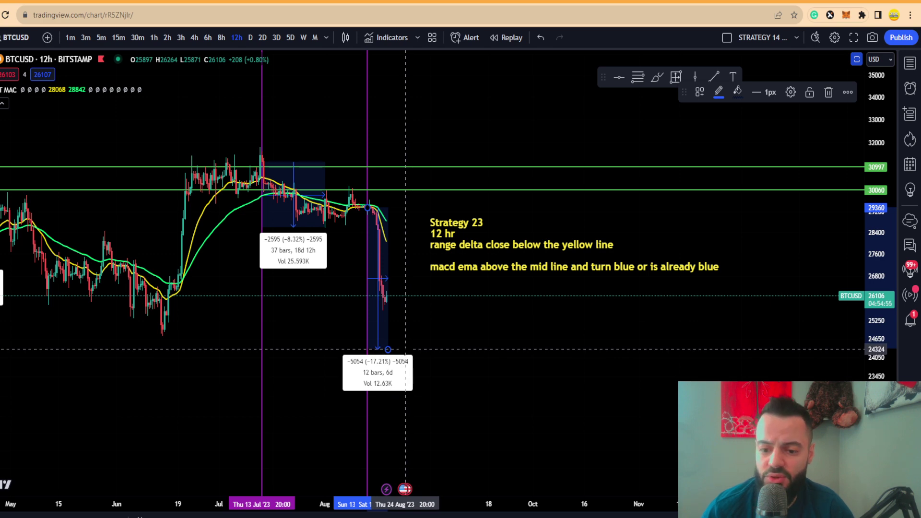
scroll(405, 350, "down", 3)
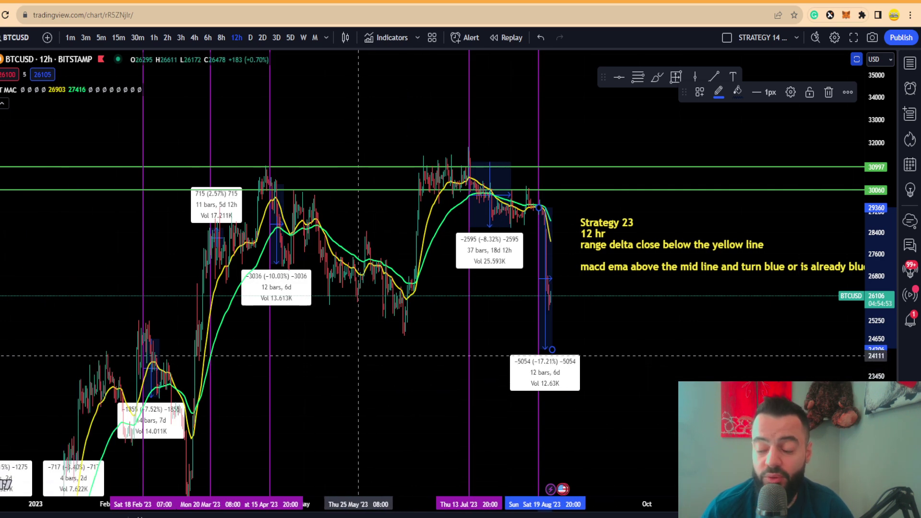
scroll(358, 356, "up", 3)
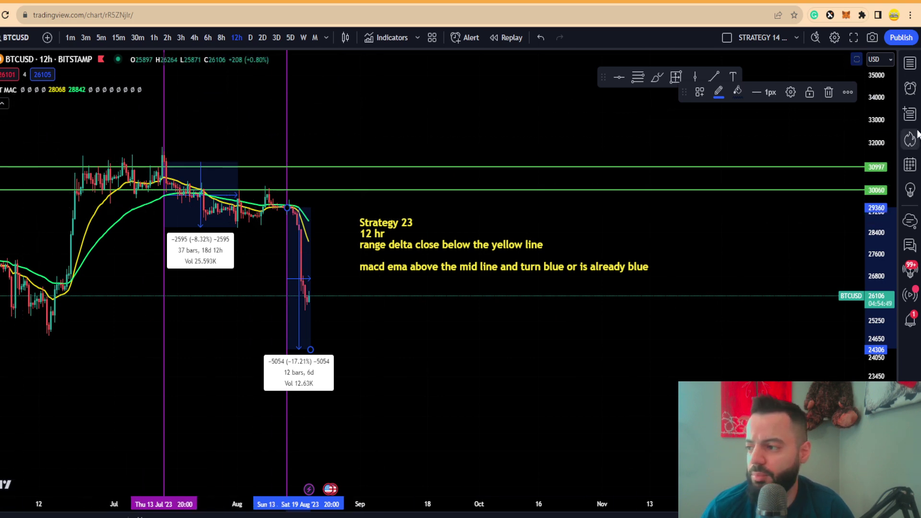
From the watchlist, view the BTCUSDT.P perpetual, then return to the Bitstamp BTCUSD chart.
left_click(910, 63)
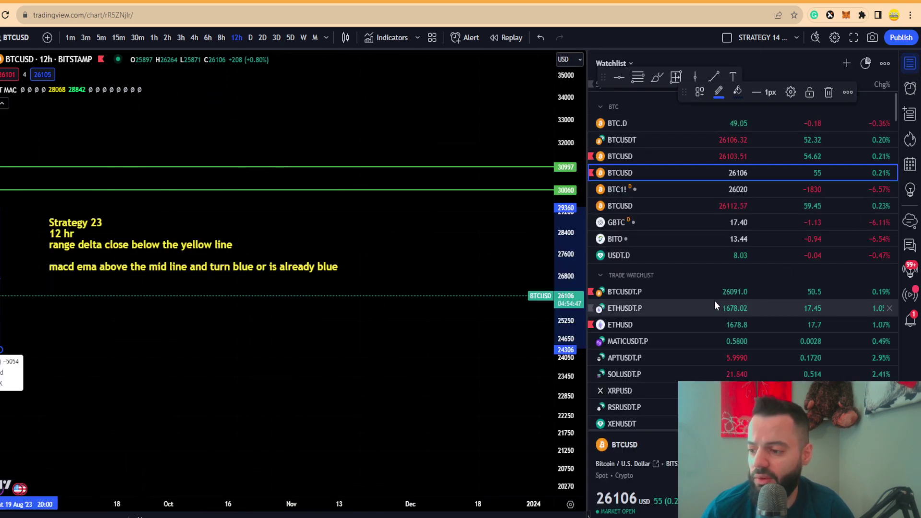
left_click_drag(204, 365, 335, 366)
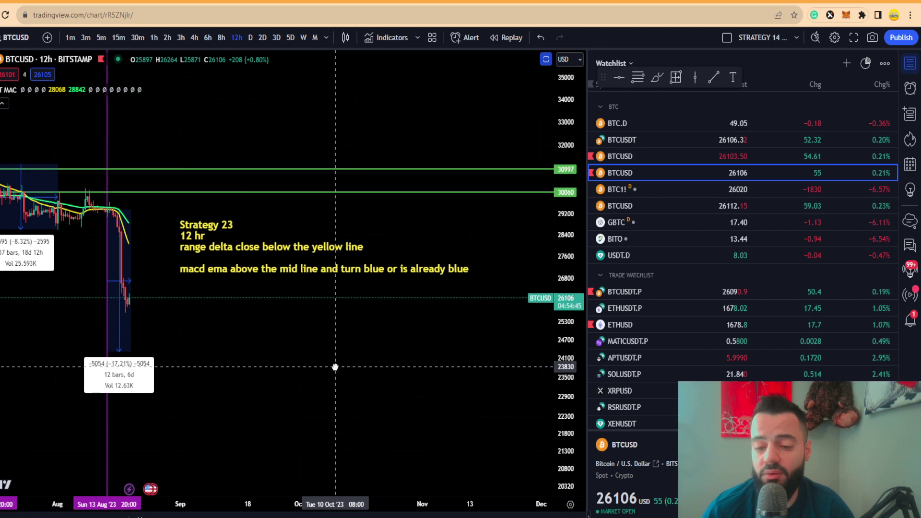
left_click(641, 288)
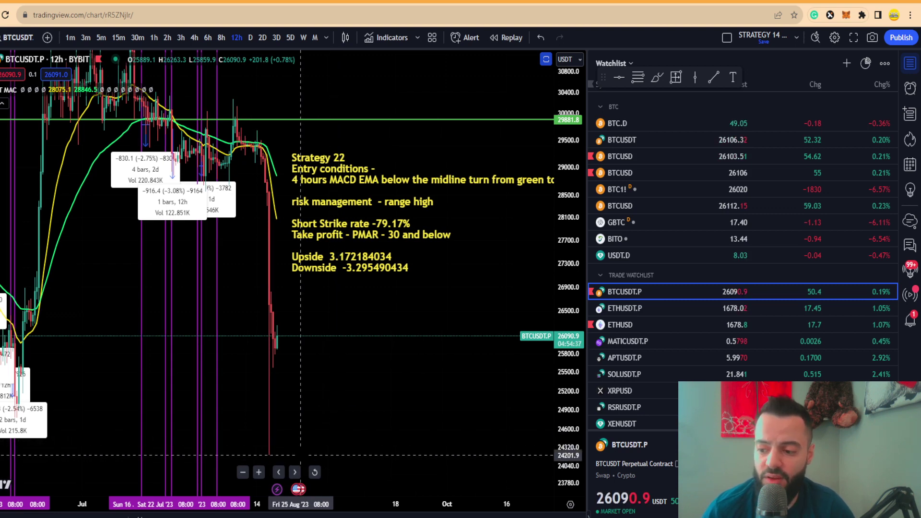
left_click_drag(301, 455, 316, 389)
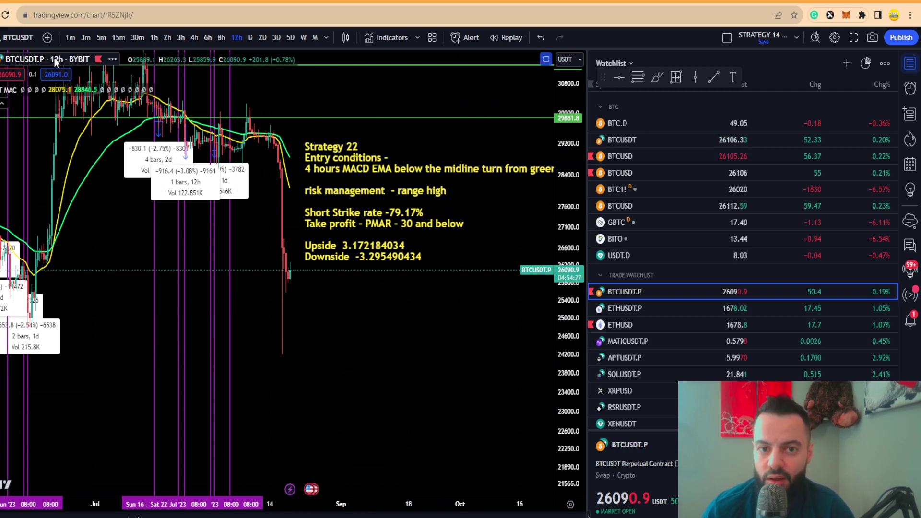
left_click(625, 154)
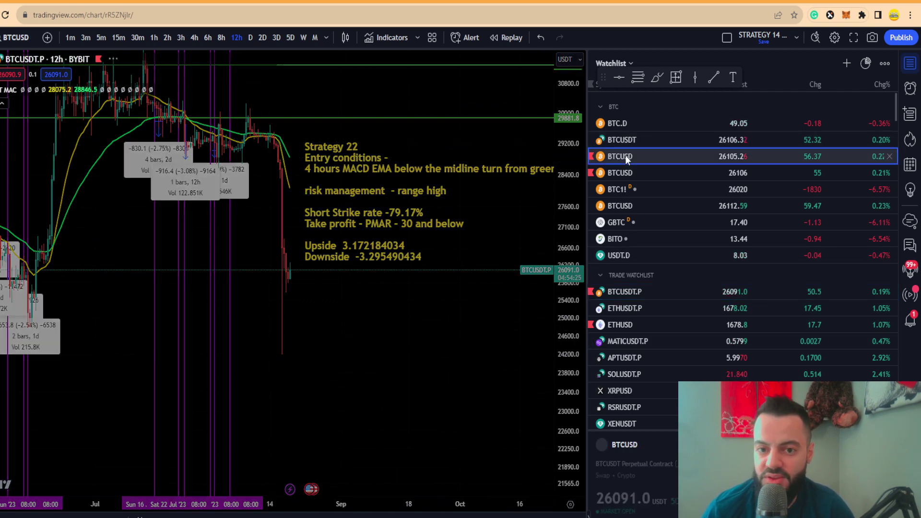
left_click(627, 172)
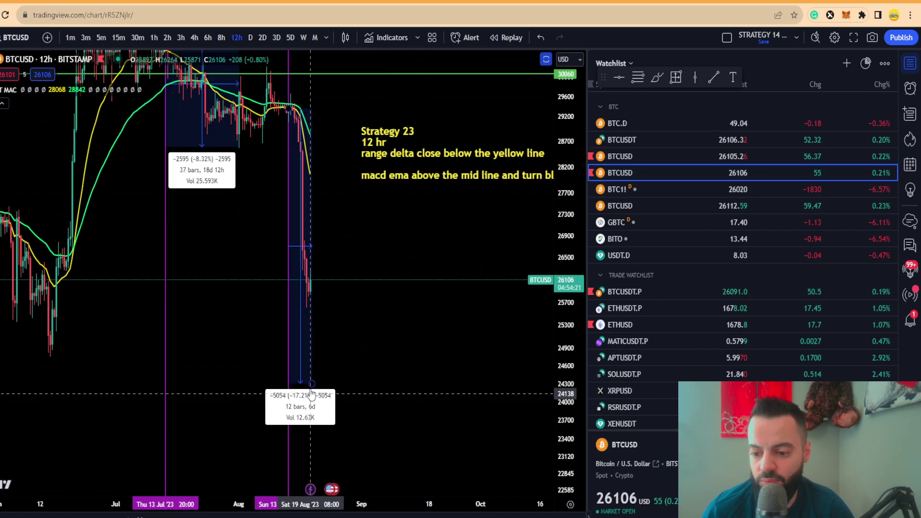
Shorten the drop measurement to -3756 (-12.79%) over 9 bars, rescale prices, and close the watchlist.
left_click_drag(312, 383, 305, 309)
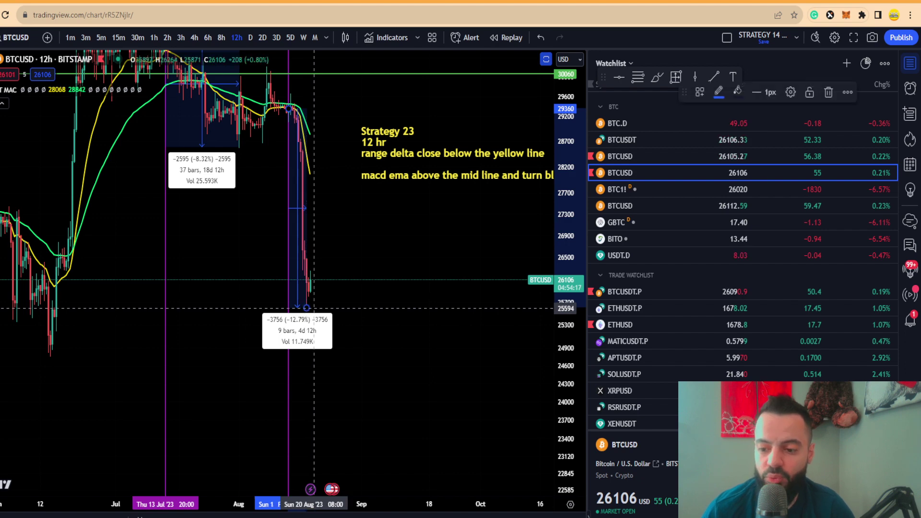
left_click_drag(403, 360, 411, 412)
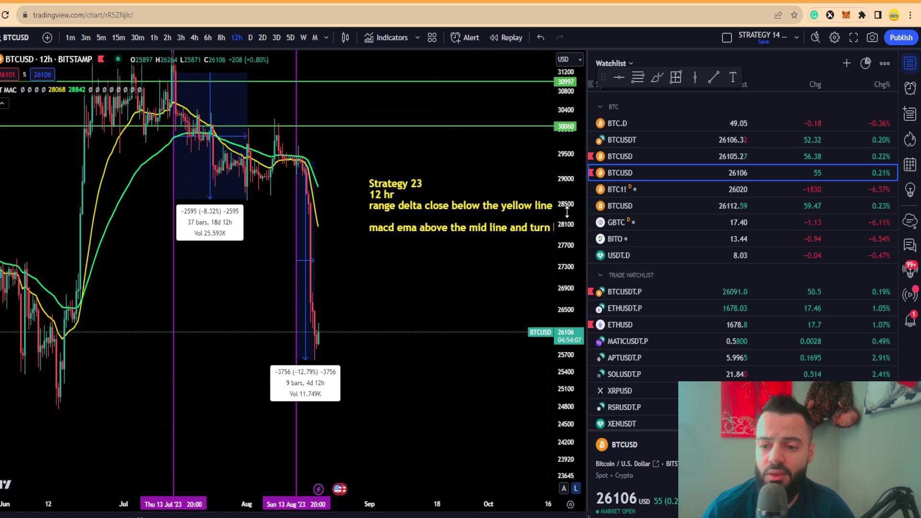
left_click_drag(567, 211, 566, 244)
scroll(506, 329, "down", 2)
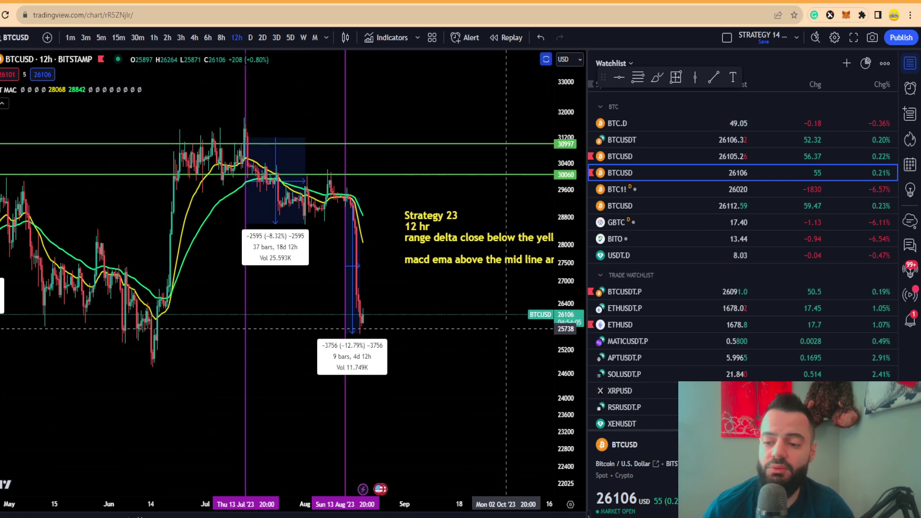
left_click(910, 63)
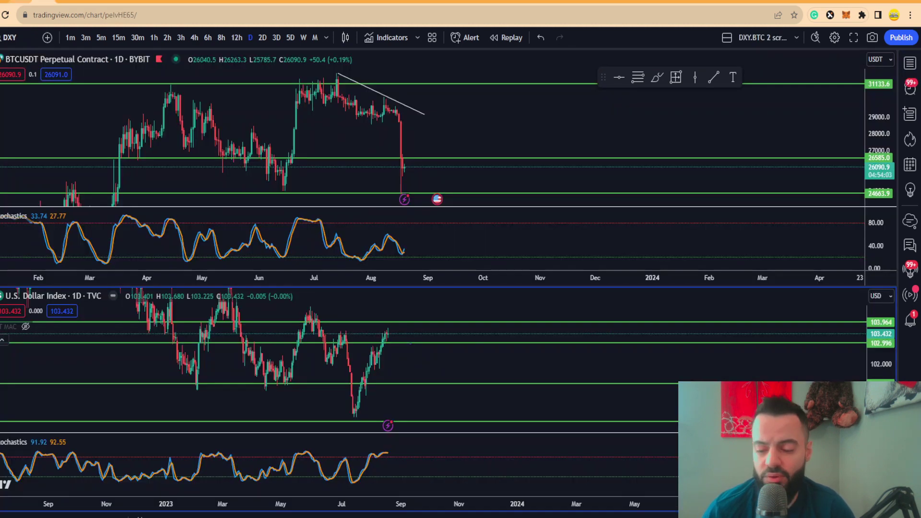
Load the DXY vs BTC layout's weekly Bitcoin chart without the watchlist, leaving empty time through 2032.
left_click(70, 1)
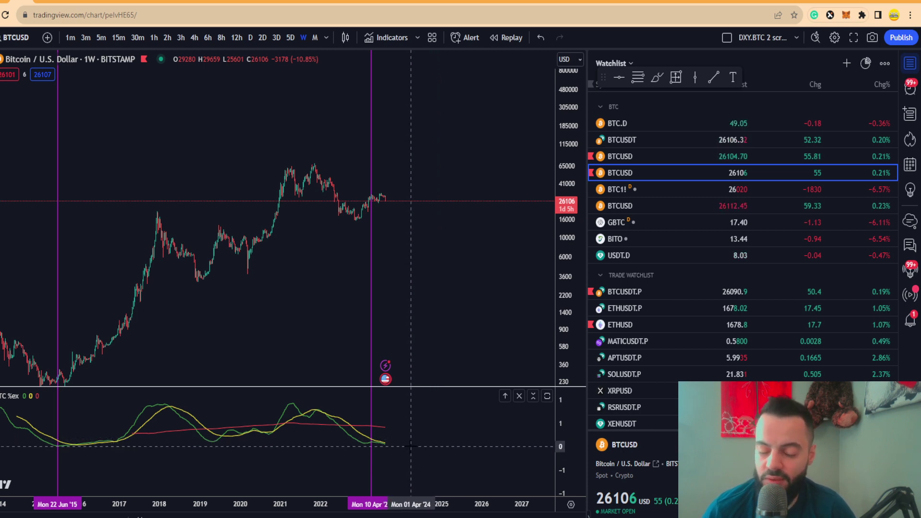
scroll(409, 443, "down", 3)
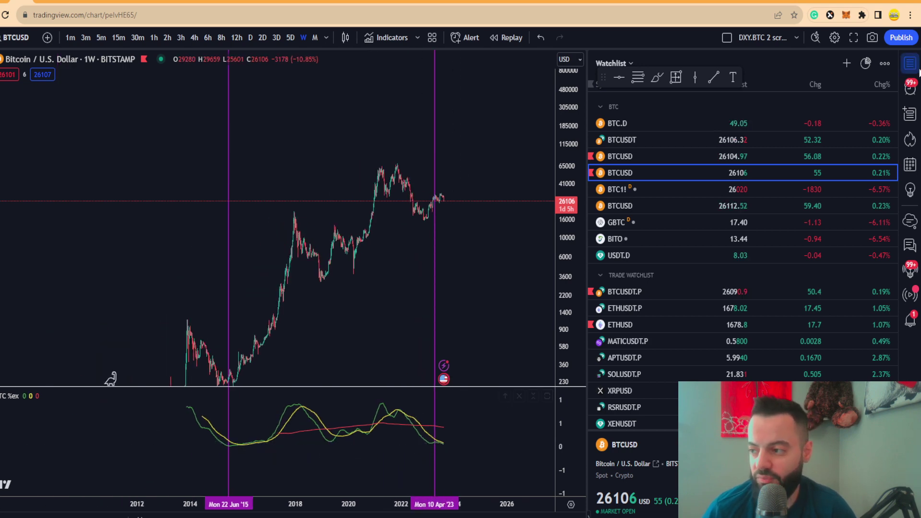
left_click(910, 62)
left_click_drag(654, 322, 265, 298)
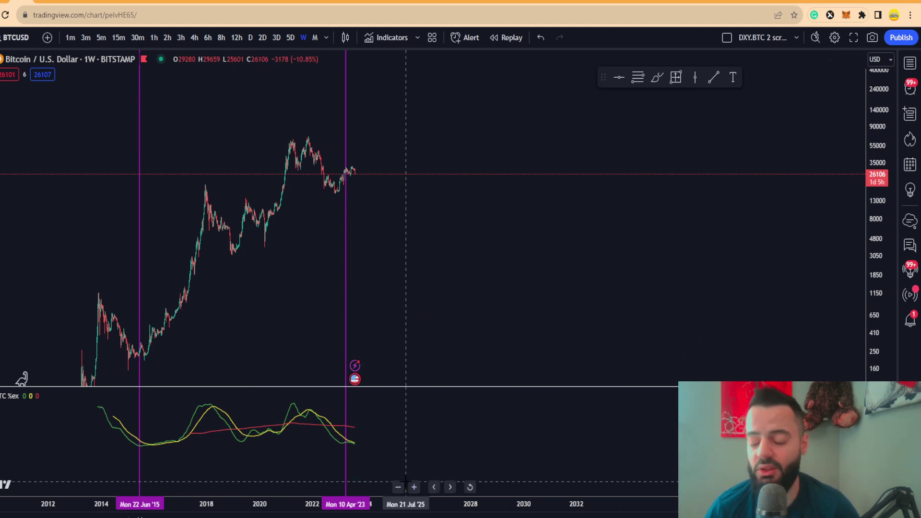
Briefly maximize the stochastic pane, then restore it as a small pane below the weekly price chart.
double_click(36, 434)
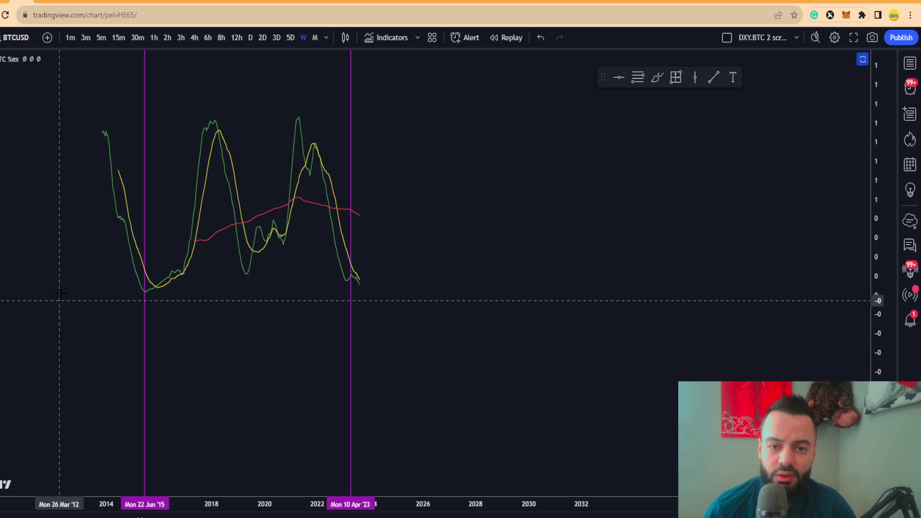
left_click_drag(72, 334, 111, 364)
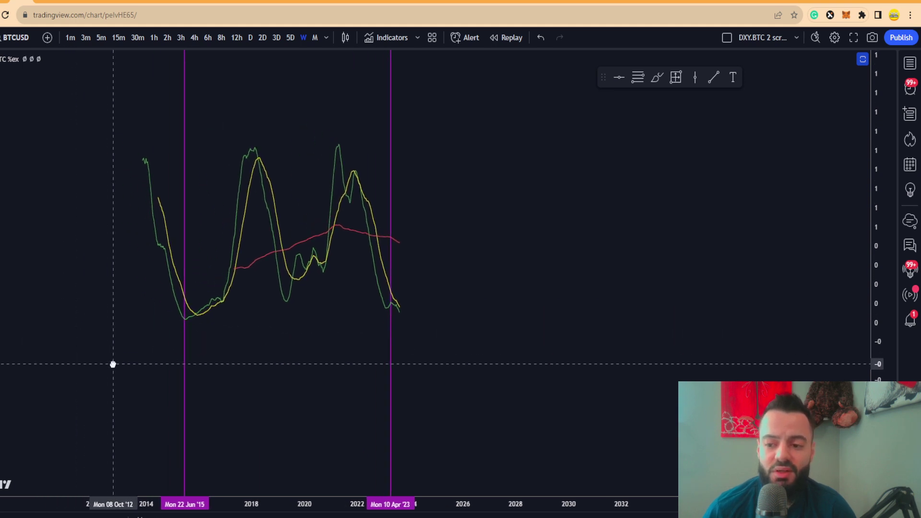
double_click(283, 301)
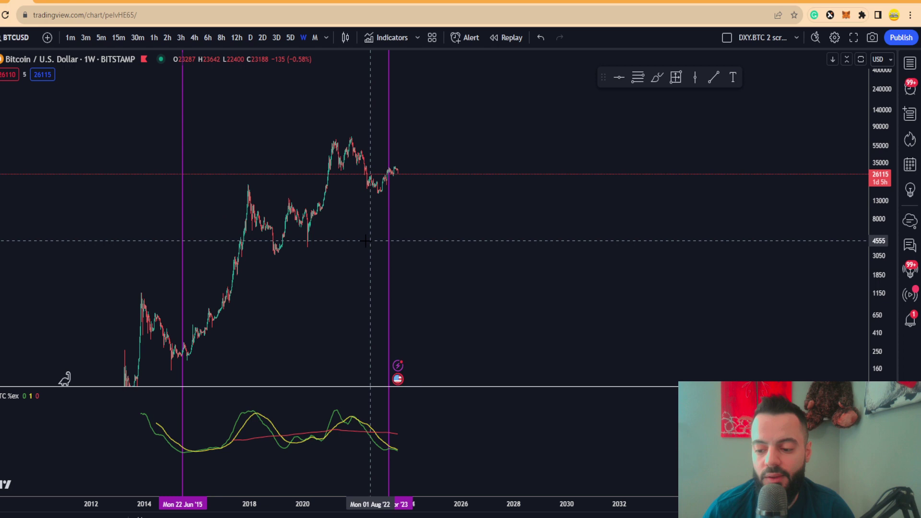
scroll(386, 290, "up", 1)
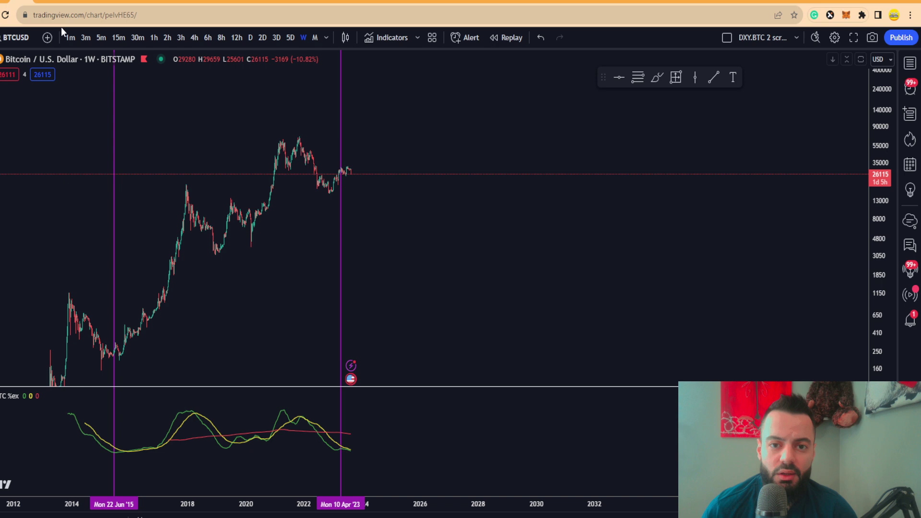
Add a horizontal line at 21453, sketch a projected price arc, and extend a trend line from it.
mouse_move(365, 269)
left_mouse_down()
mouse_move(185, 243)
mouse_move(494, 284)
left_mouse_up()
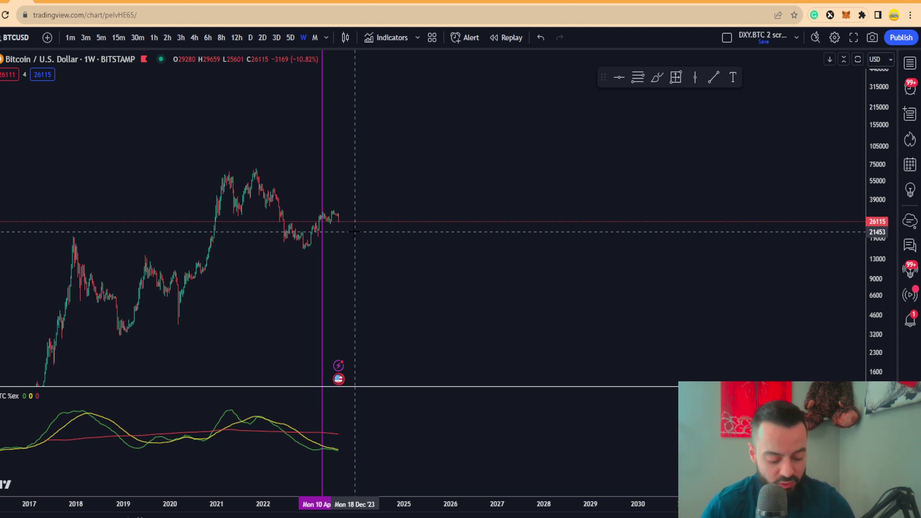
left_click(355, 232)
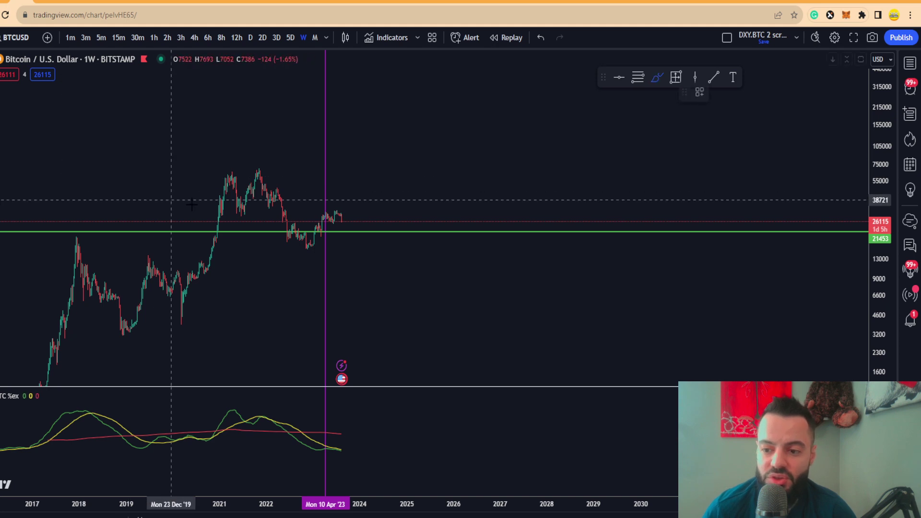
left_click_drag(331, 221, 345, 223)
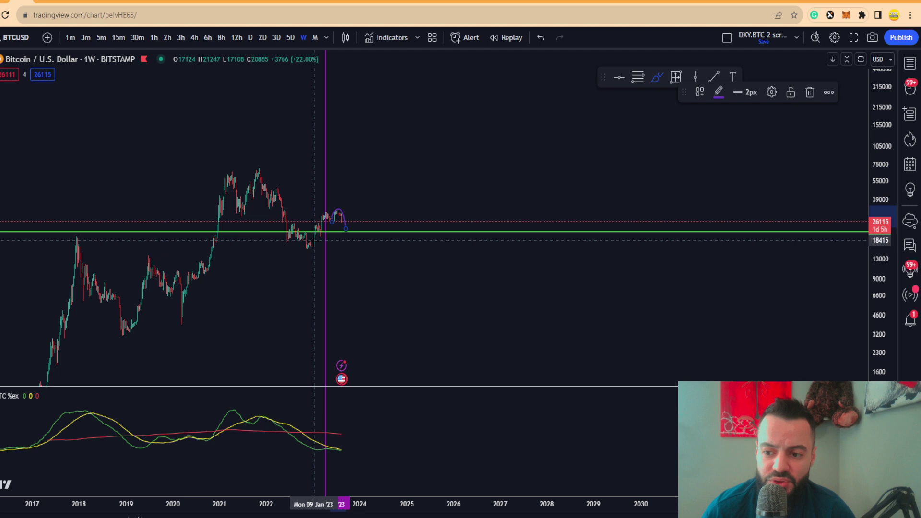
left_click(348, 216)
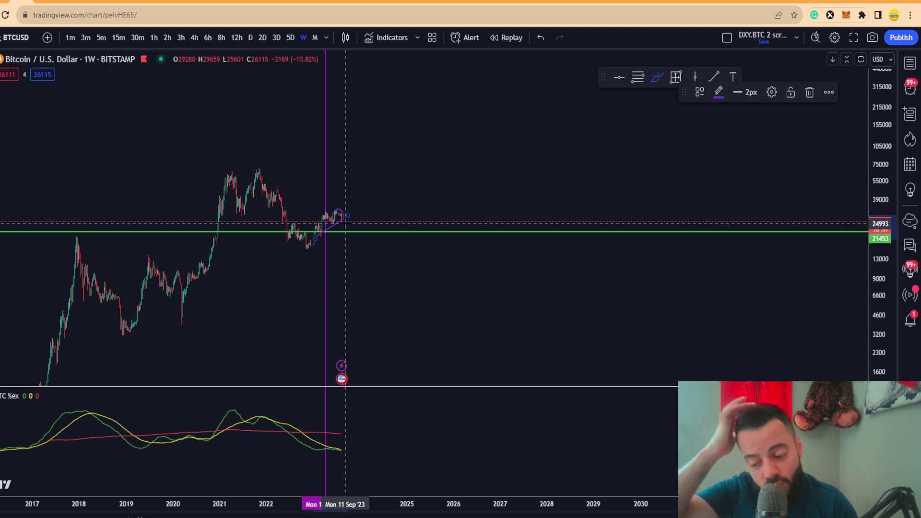
left_click(326, 240)
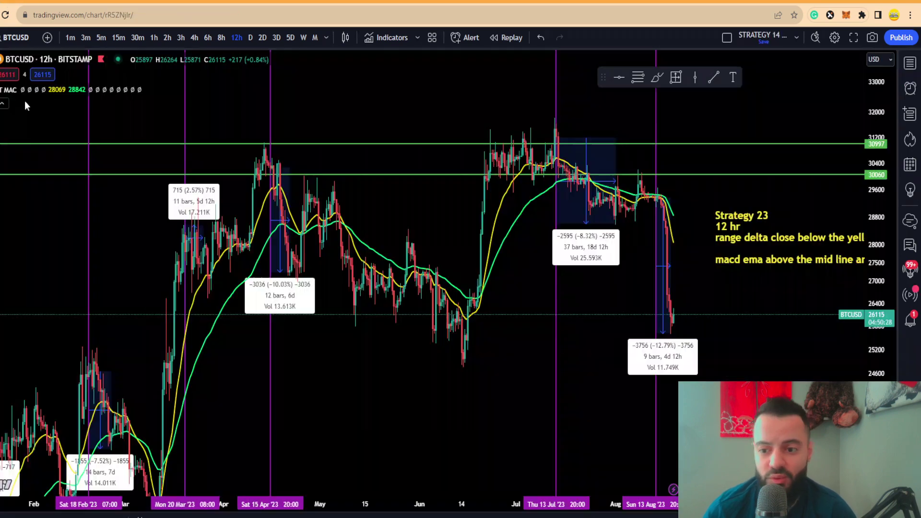
Close the watchlist and switch with Ctrl+Tab to the 12h BTCUSD Strategy 23 layout.
scroll(866, 431, "up", 3)
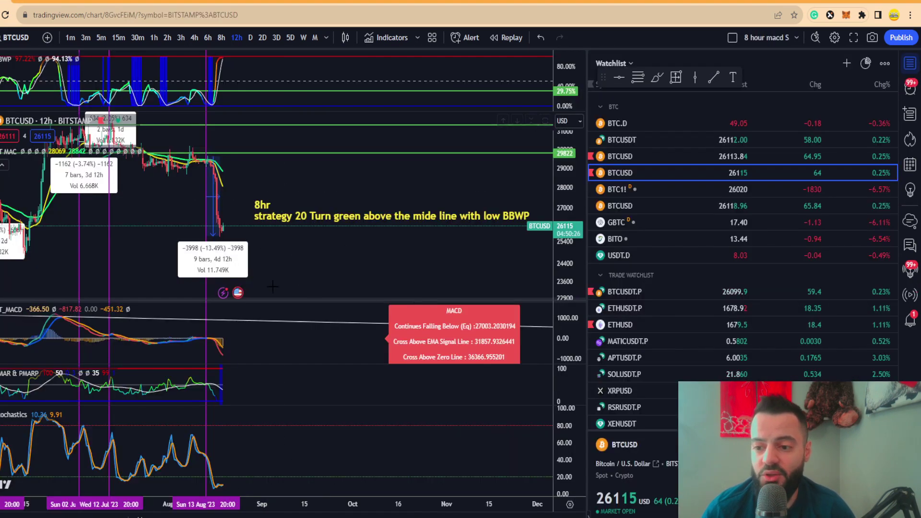
left_click(909, 63)
scroll(585, 280, "up", 2)
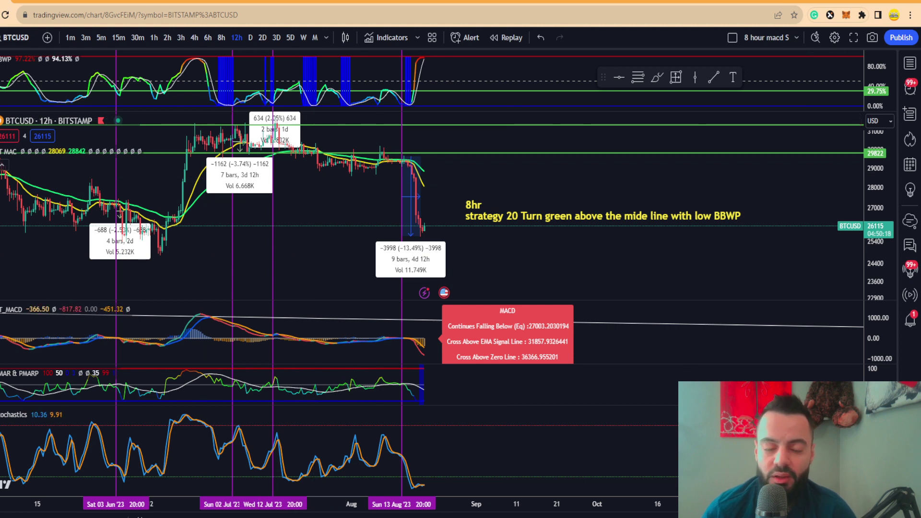
key("ctrl+Tab")
scroll(473, 338, "up", 1)
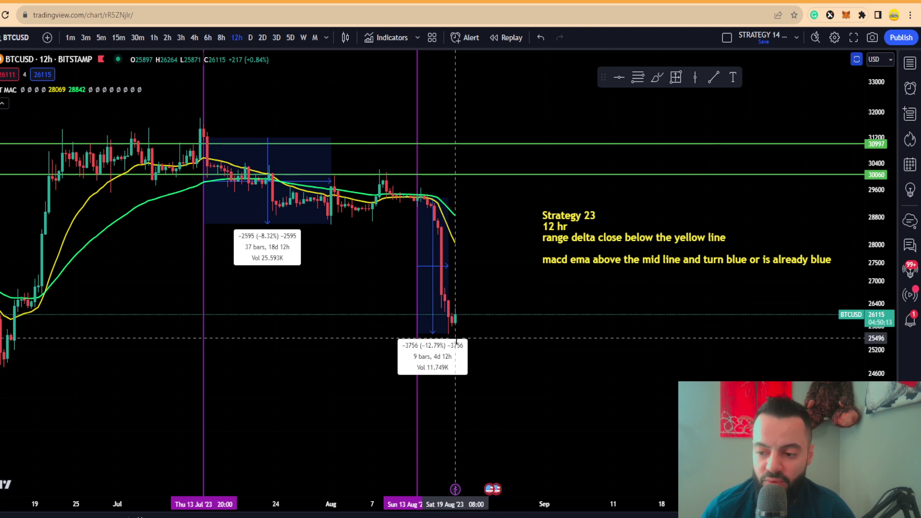
scroll(473, 329, "down", 2)
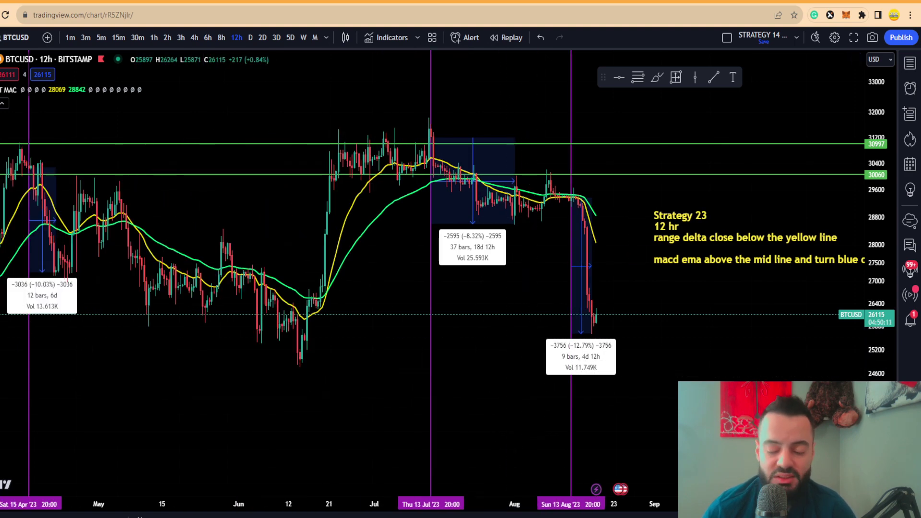
scroll(479, 374, "up", 1)
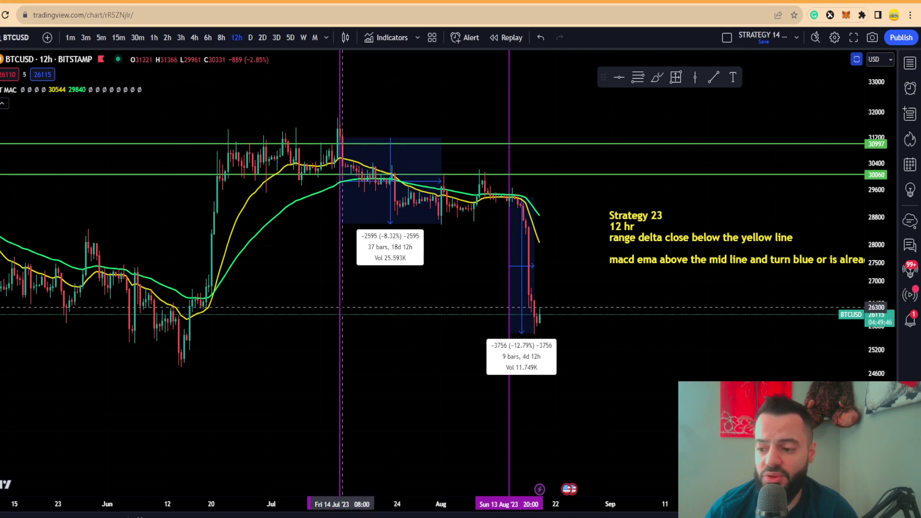
scroll(207, 294, "down", 2)
scroll(318, 387, "down", 3)
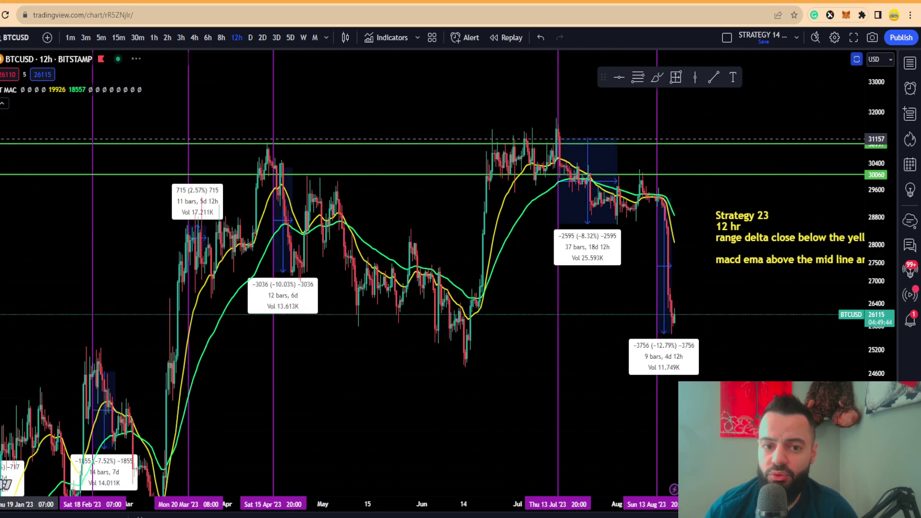
left_click_drag(411, 413, 261, 344)
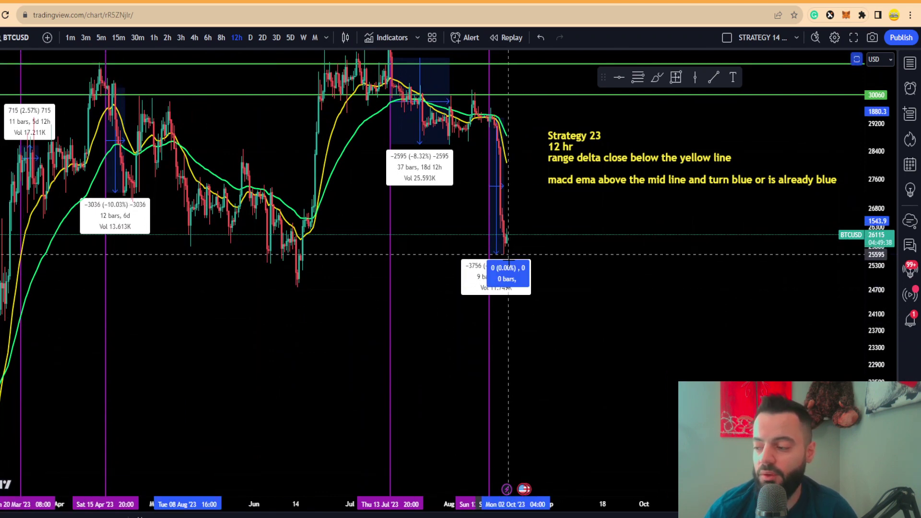
left_click(508, 254, "shift")
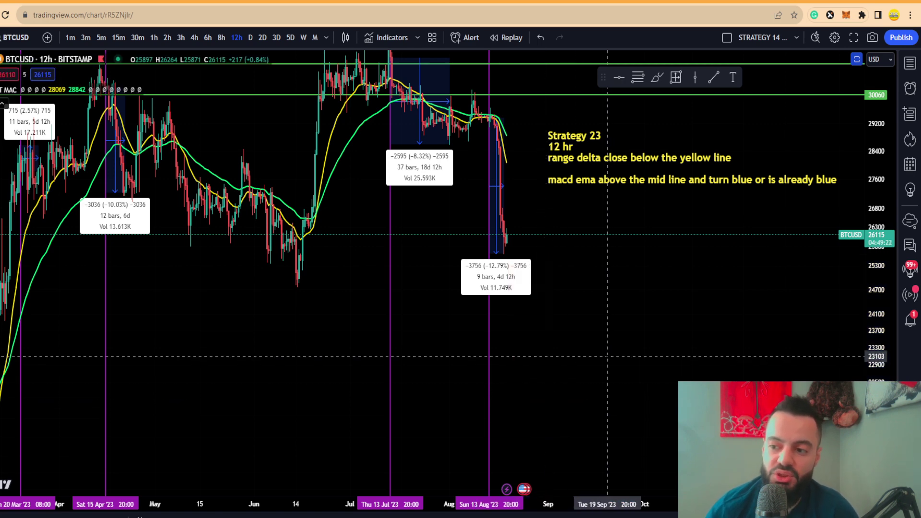
left_click(545, 411)
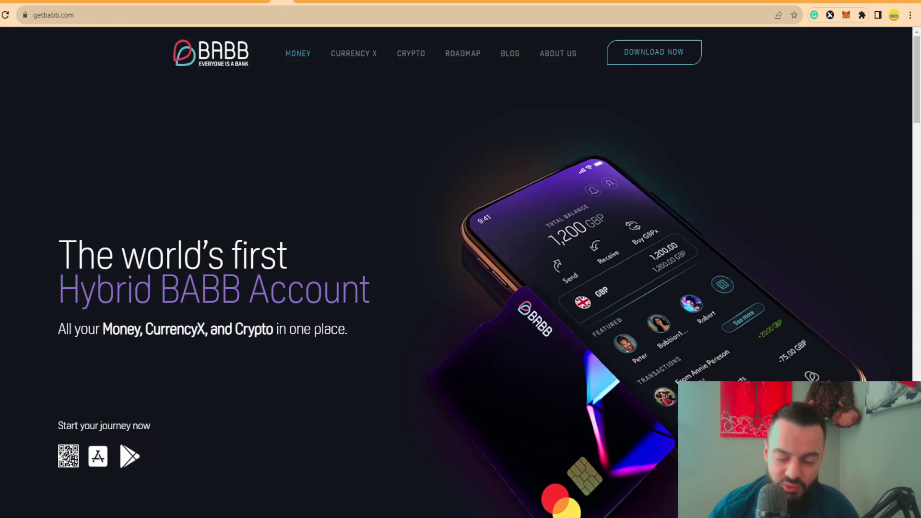
Scroll through the getbabb.com page, then move to the scan.redefi.world explorer tab.
scroll(169, 386, "down", 5)
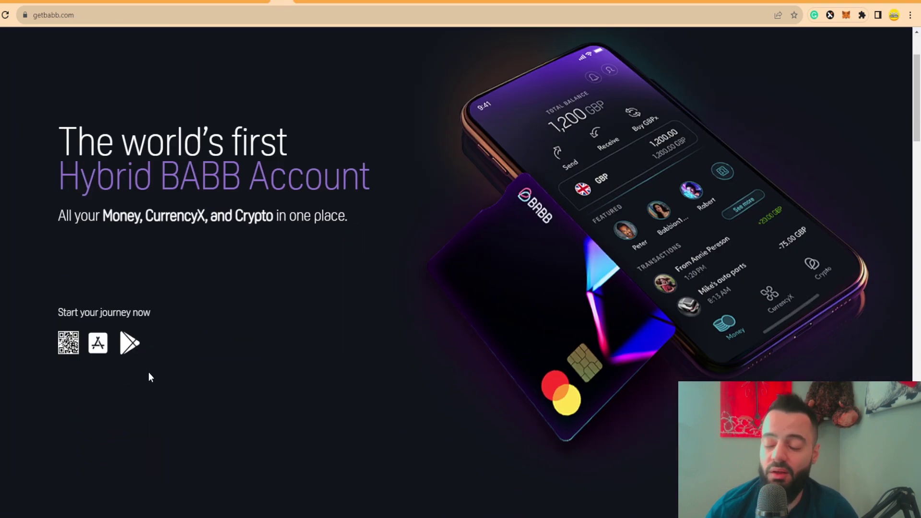
scroll(206, 448, "down", 6)
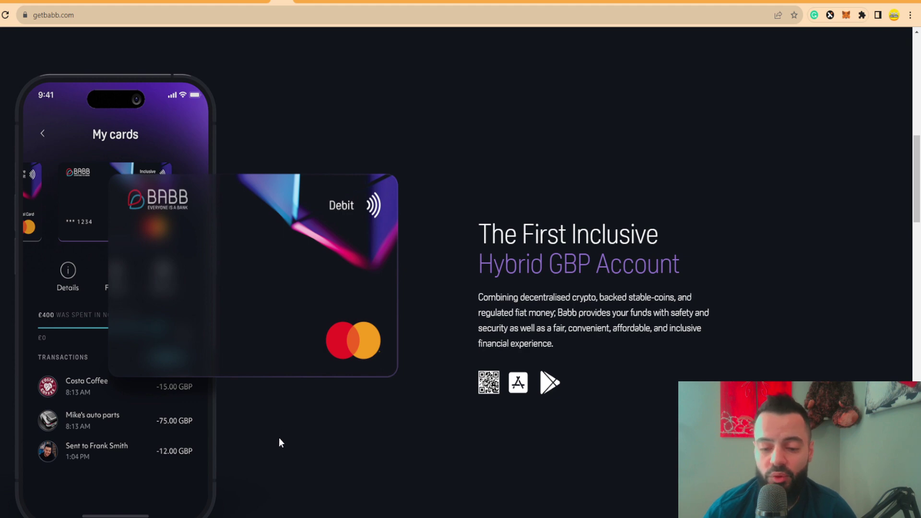
scroll(193, 377, "down", 13)
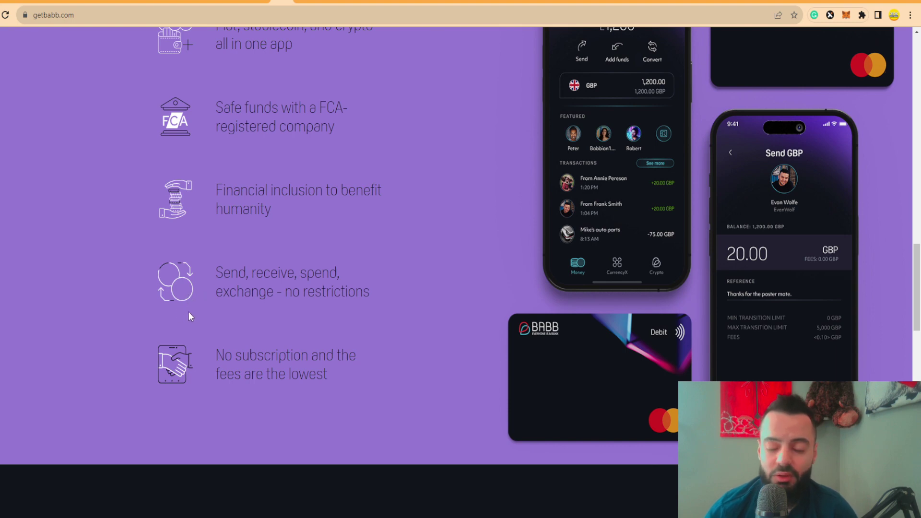
scroll(167, 312, "down", 12)
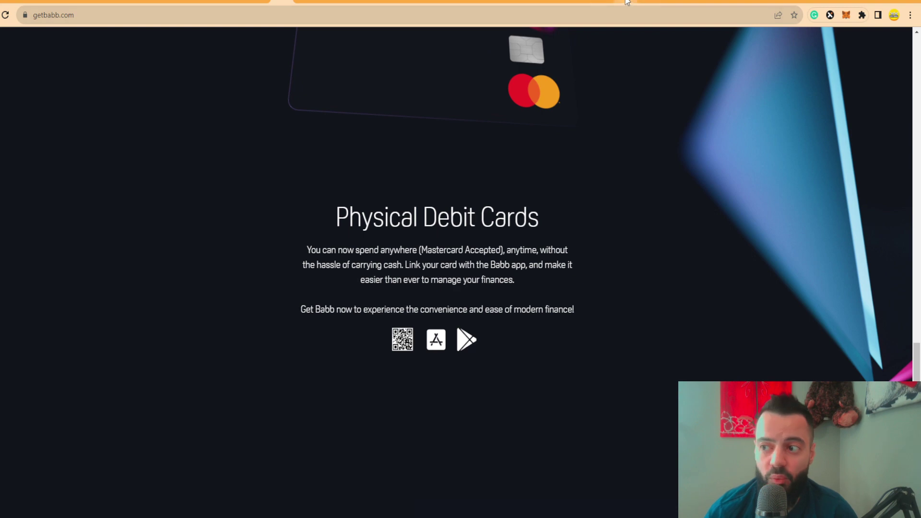
left_click(282, 2)
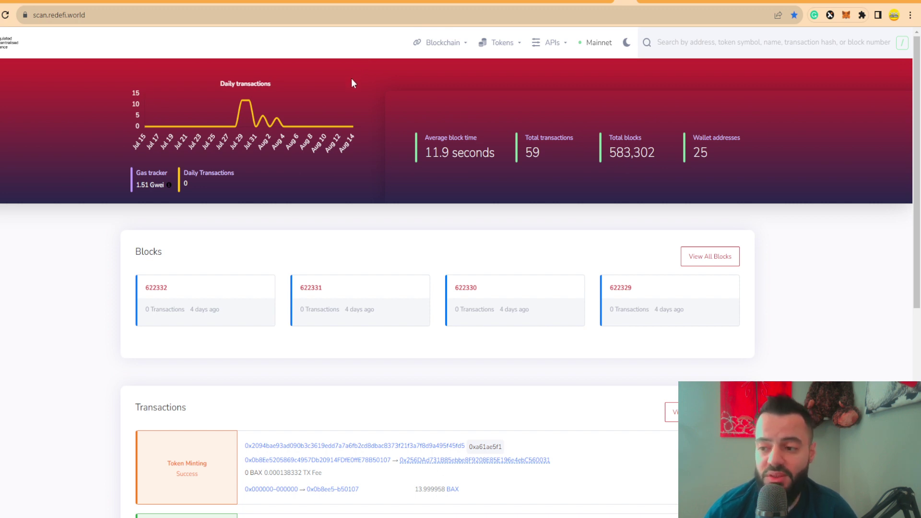
Inspect the daily transactions chart on the ReDeFi block explorer.
mouse_move(275, 119)
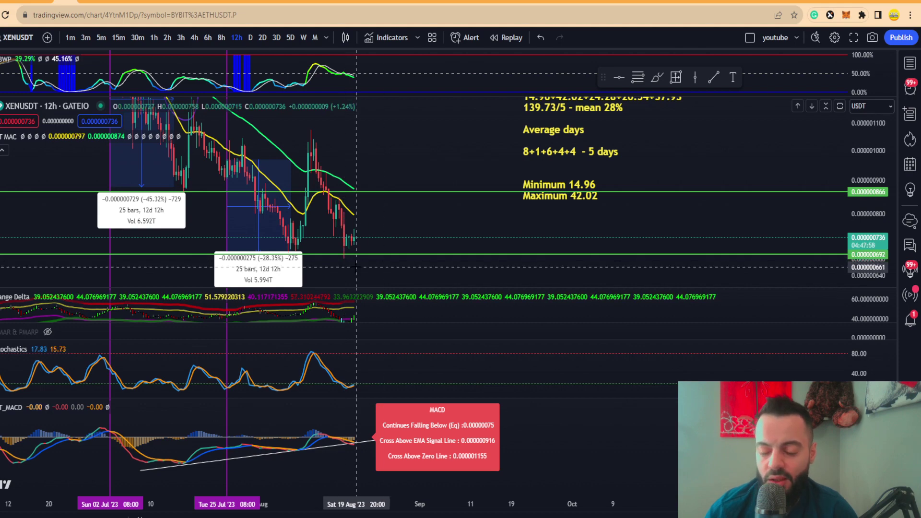
Switch to the saved daily XENUSDT layout and stretch its price scale to enlarge the candles.
scroll(346, 265, "down", 3)
scroll(356, 265, "up", 4)
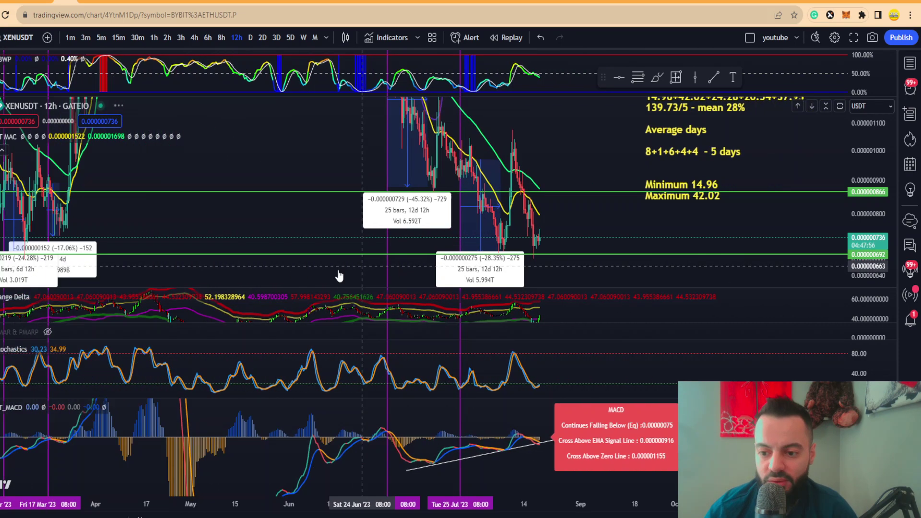
left_click_drag(475, 247, 876, 217)
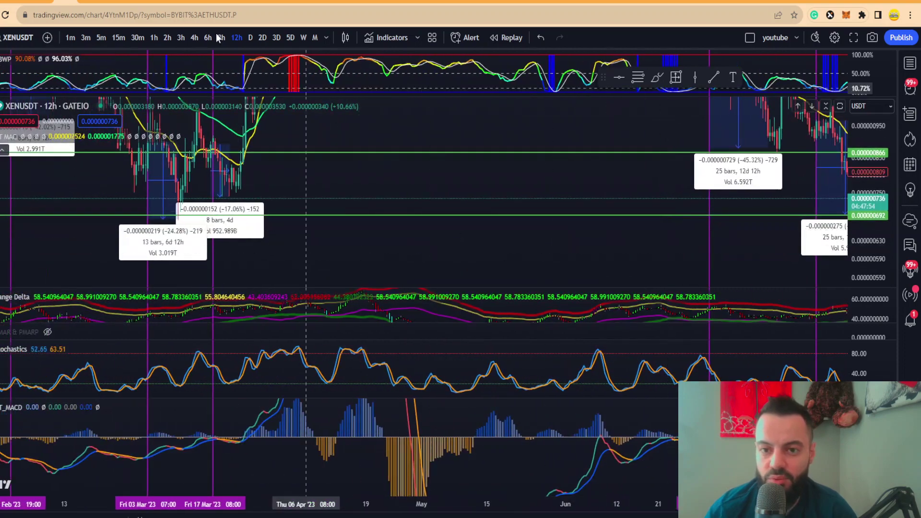
key("ctrl+Tab")
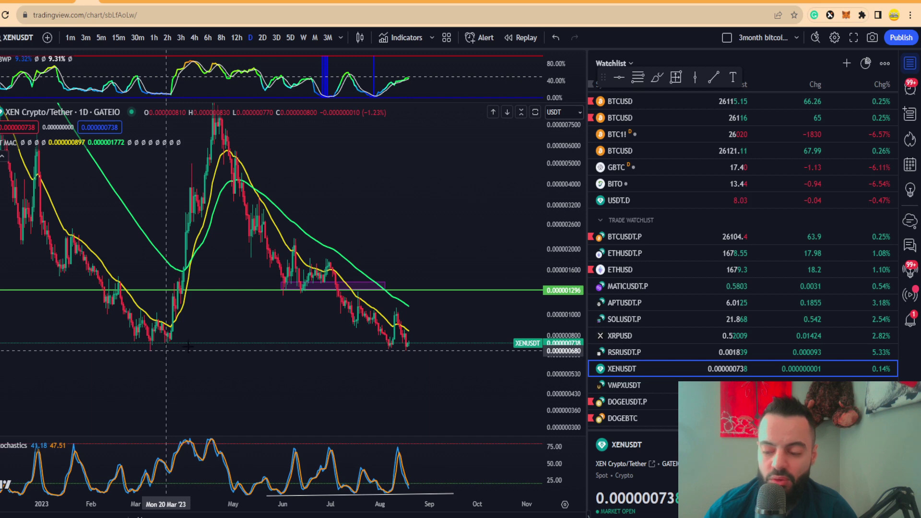
left_click_drag(566, 379, 457, 227)
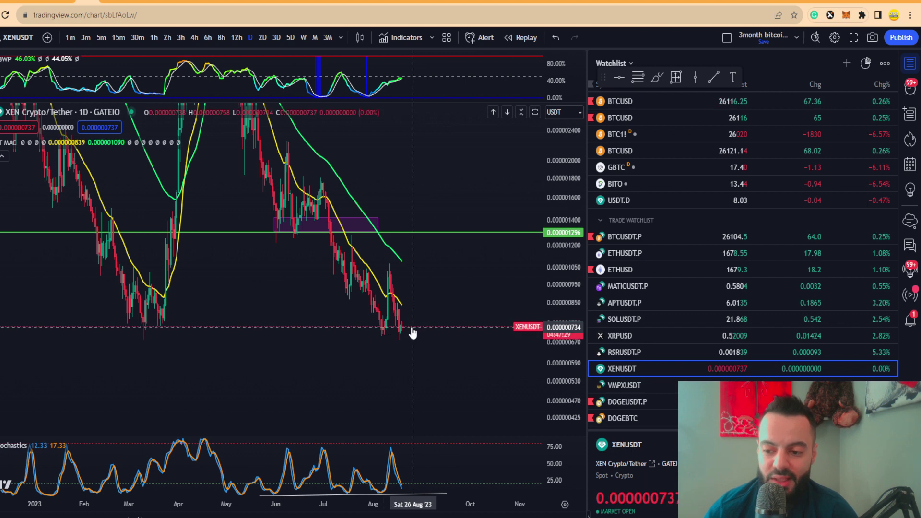
Put the XENUSDT chart on the 3-day timeframe and return to the full layout.
double_click(430, 475)
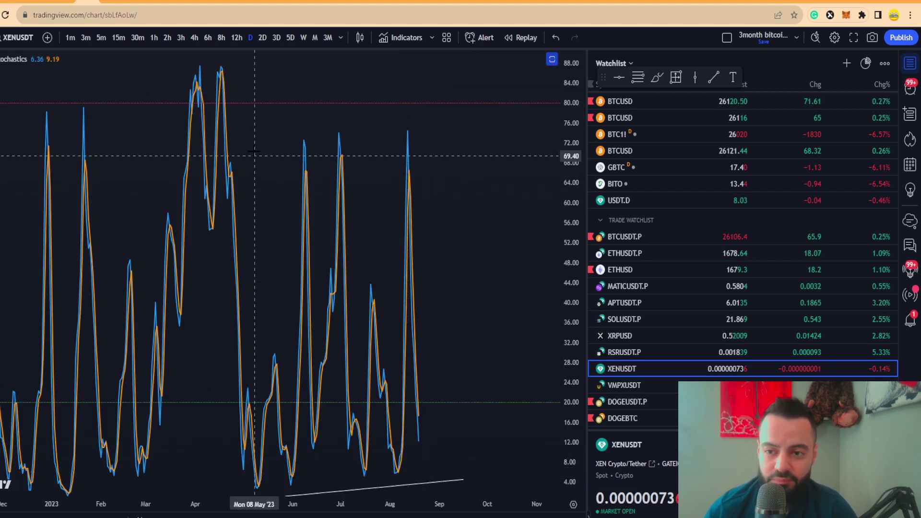
left_click(279, 38)
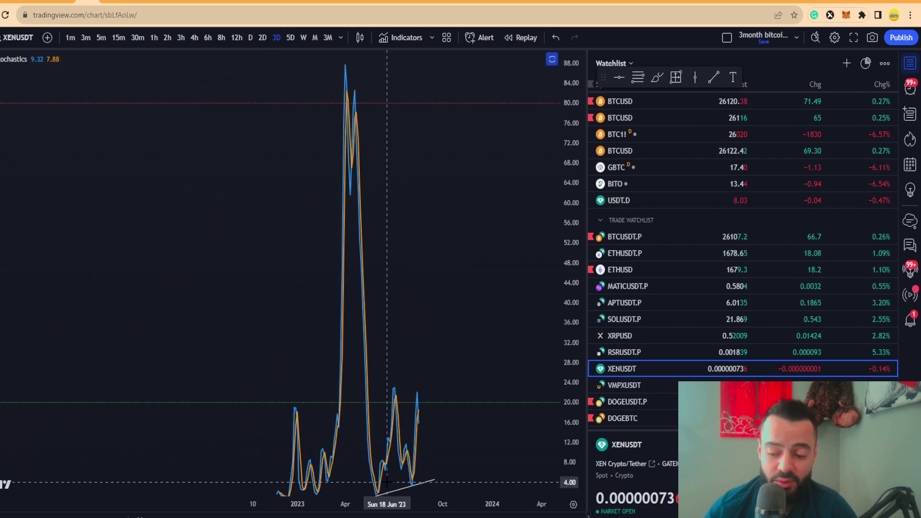
double_click(451, 461)
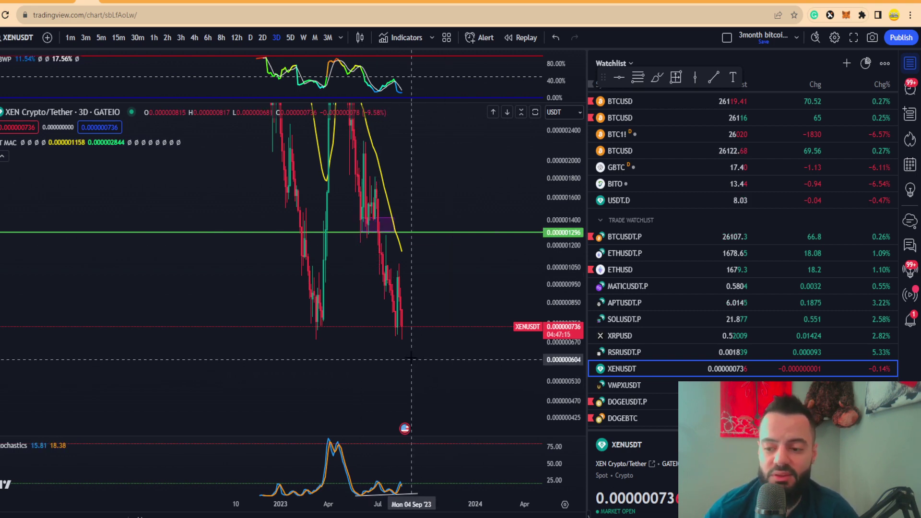
scroll(346, 383, "up", 3)
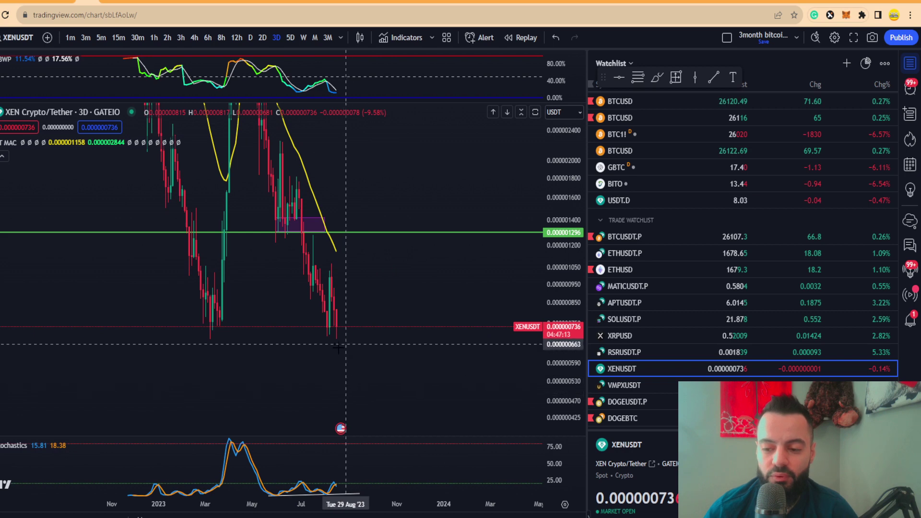
Brush a projection line down the maximized stochastics pane, restore the layout, then view the X post.
double_click(358, 488)
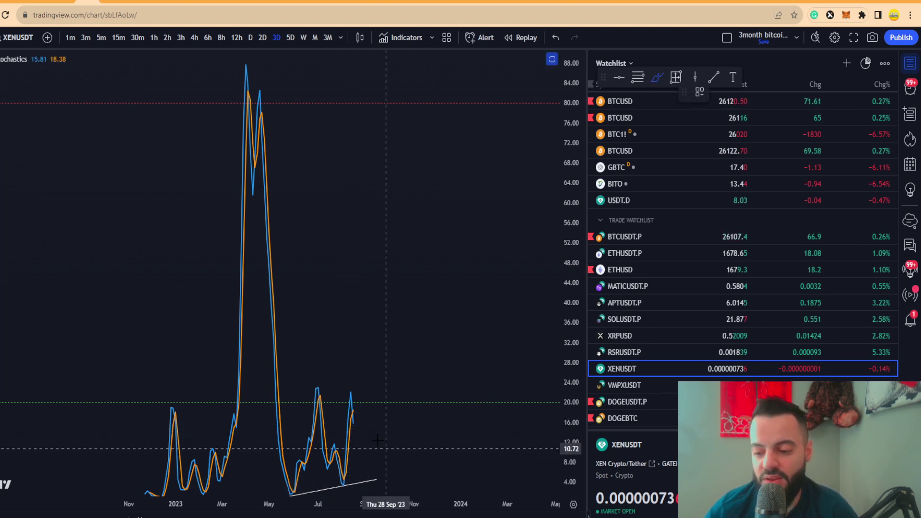
left_click(657, 77)
left_click_drag(353, 421, 365, 482)
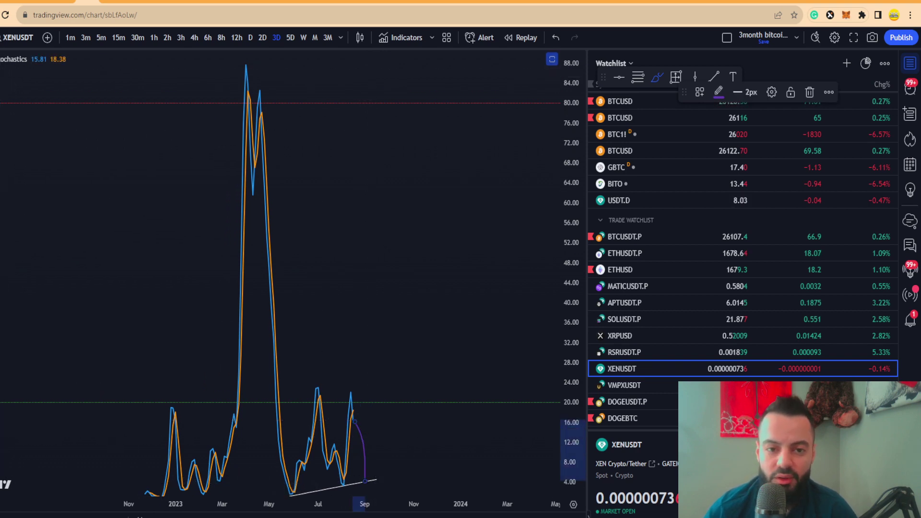
double_click(426, 255)
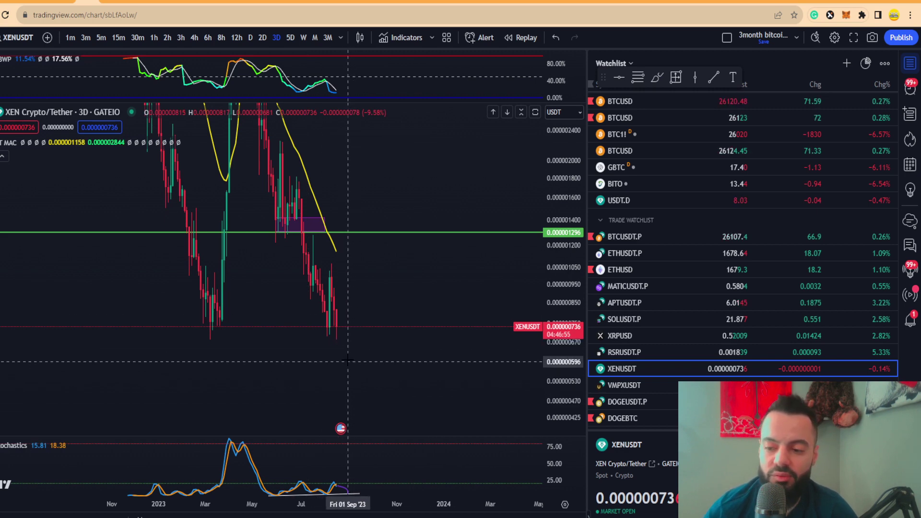
left_click_drag(570, 190, 570, 244)
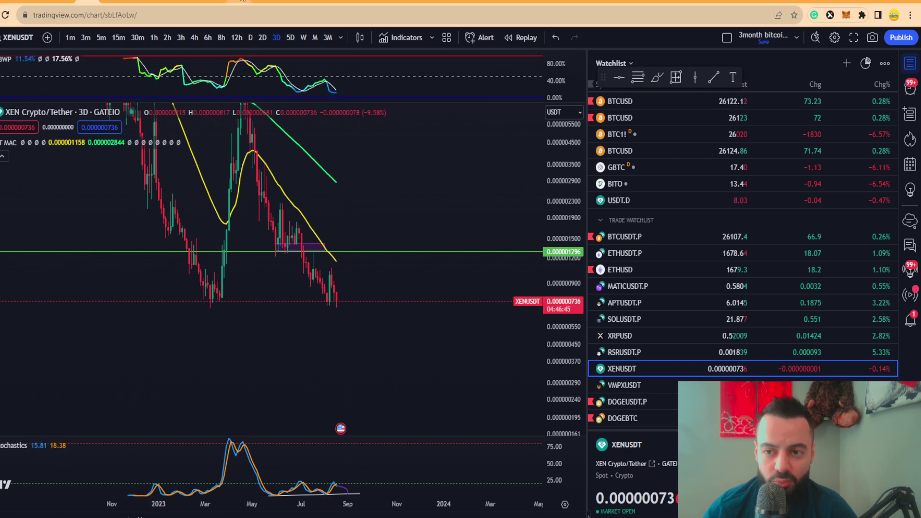
left_click(242, 2)
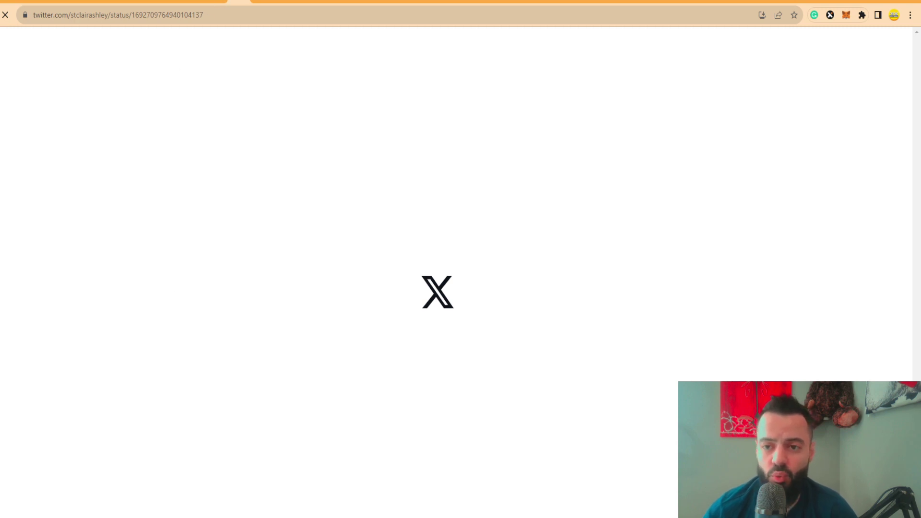
Return to the XENUSDT chart, switch it to 12h, and stretch the price scale.
left_click(215, 2)
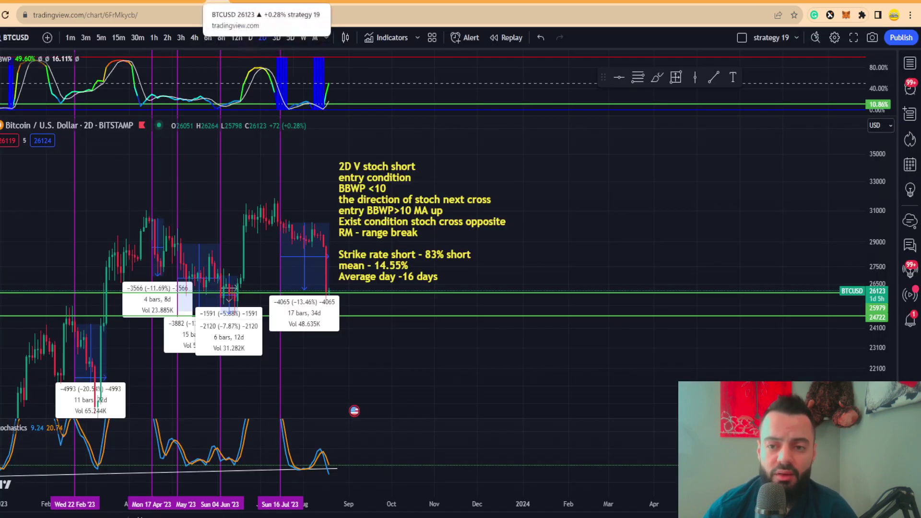
left_click(134, 2)
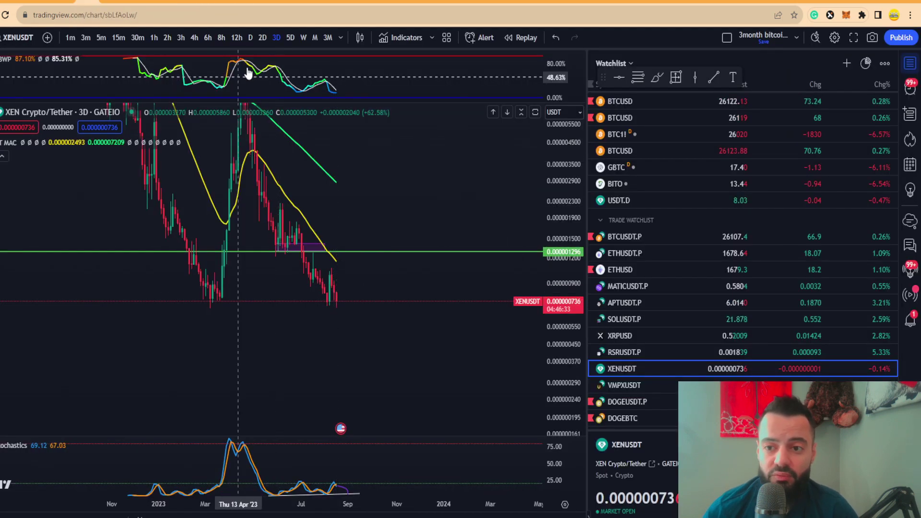
left_click(236, 37)
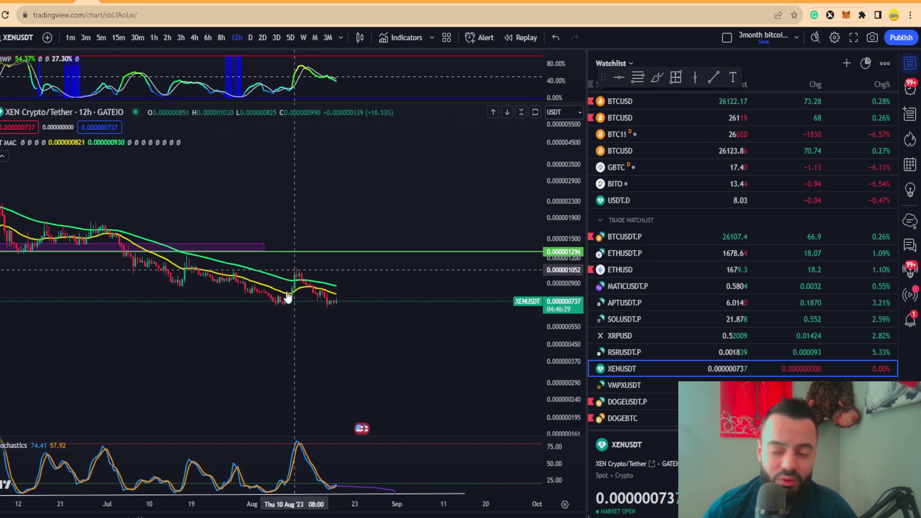
left_click_drag(571, 339, 547, 232)
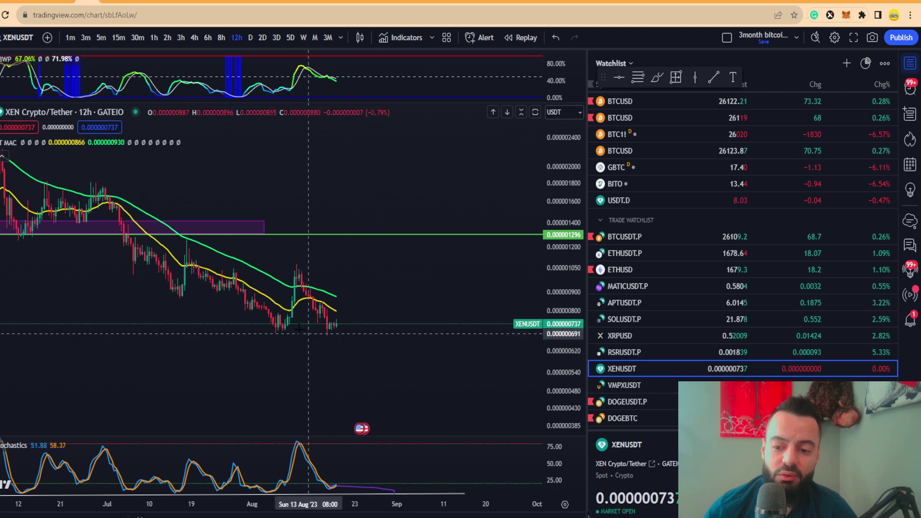
Zoom the 12h chart out to review more history, then go to the XENTurbo dashboard.
scroll(377, 346, "down", 2)
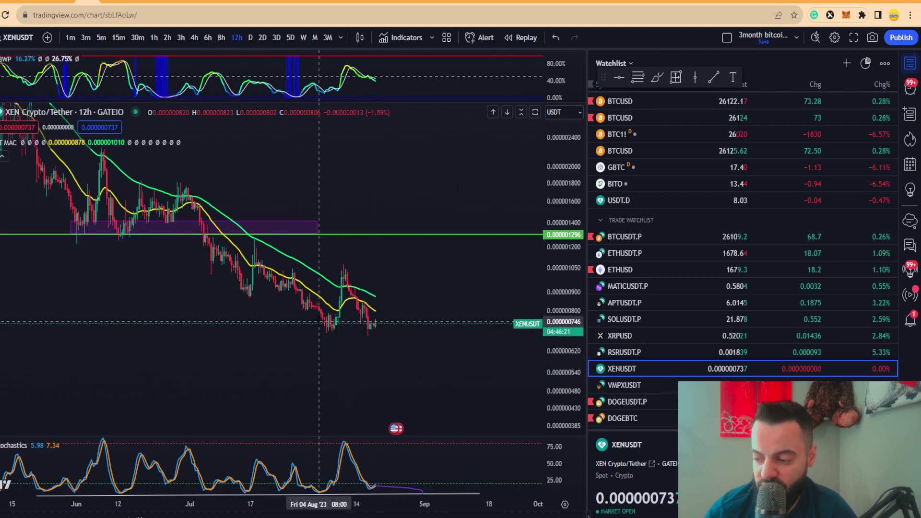
scroll(317, 315, "down", 2)
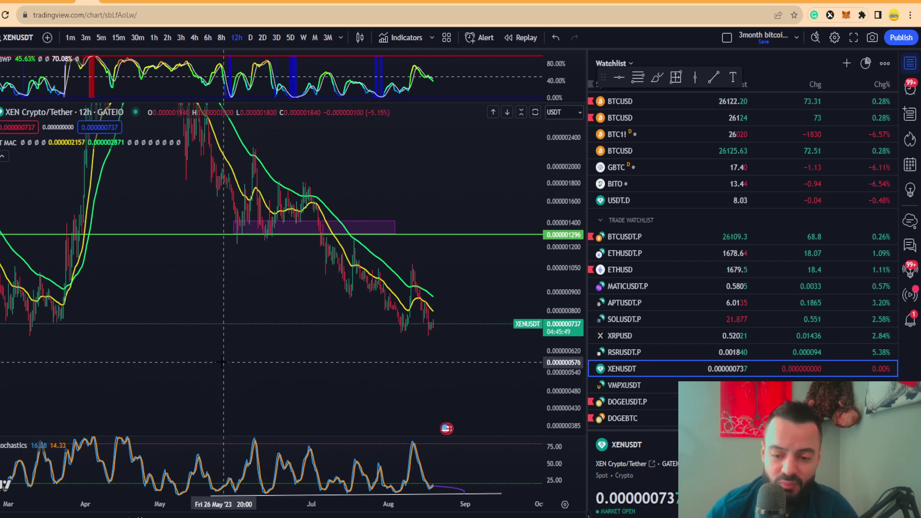
scroll(168, 351, "down", 1)
scroll(168, 352, "down", 1)
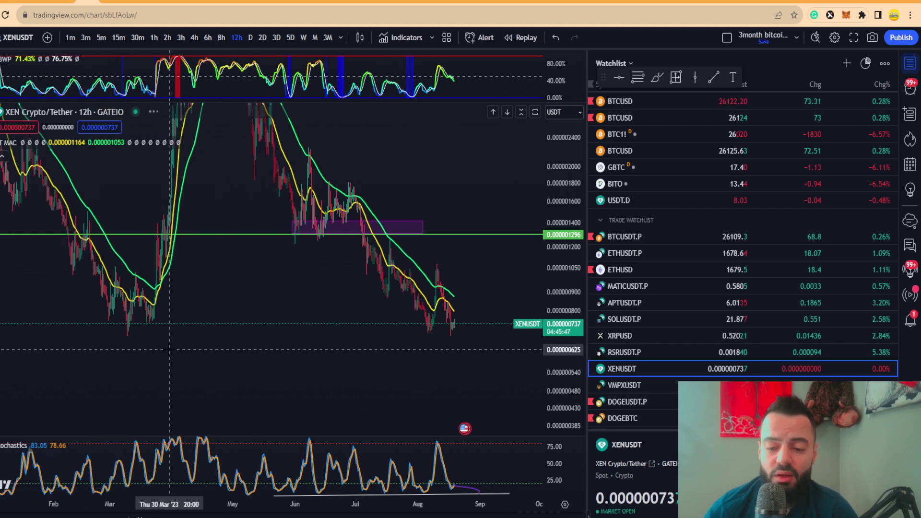
scroll(379, 363, "up", 1)
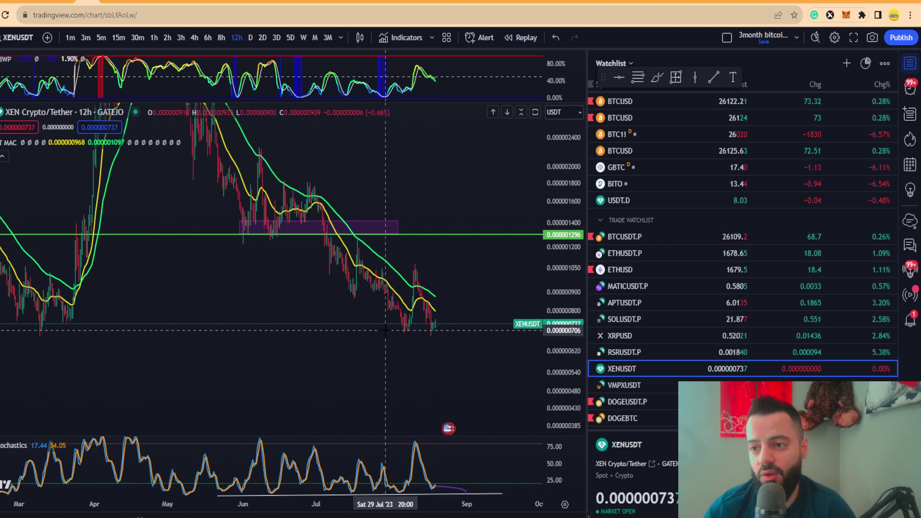
left_click(387, 2)
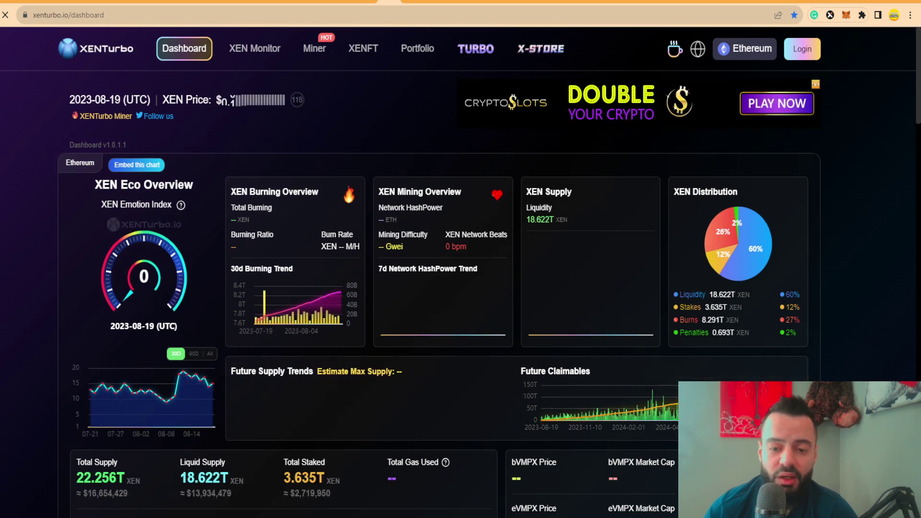
Scroll the XENTurbo burning, mining and supply panels down to the XEN Liquid Supply figures.
scroll(15, 339, "down", 10)
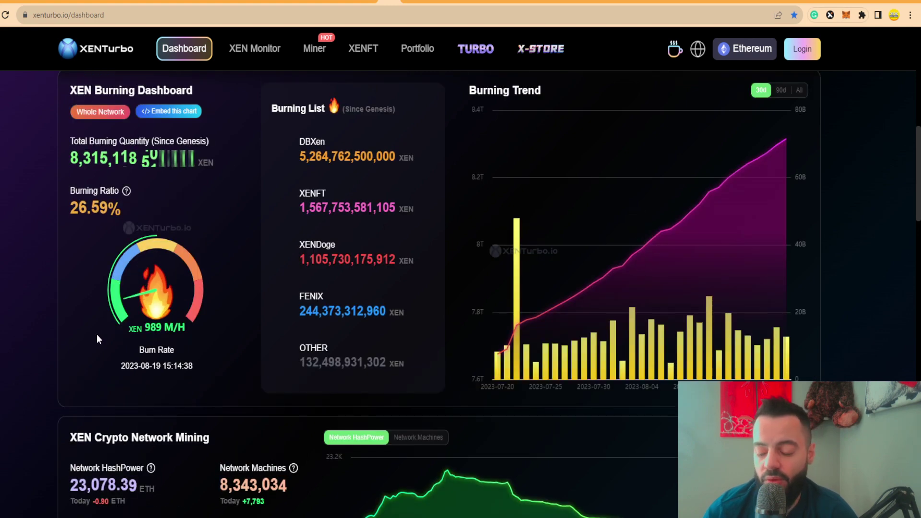
scroll(43, 350, "down", 8)
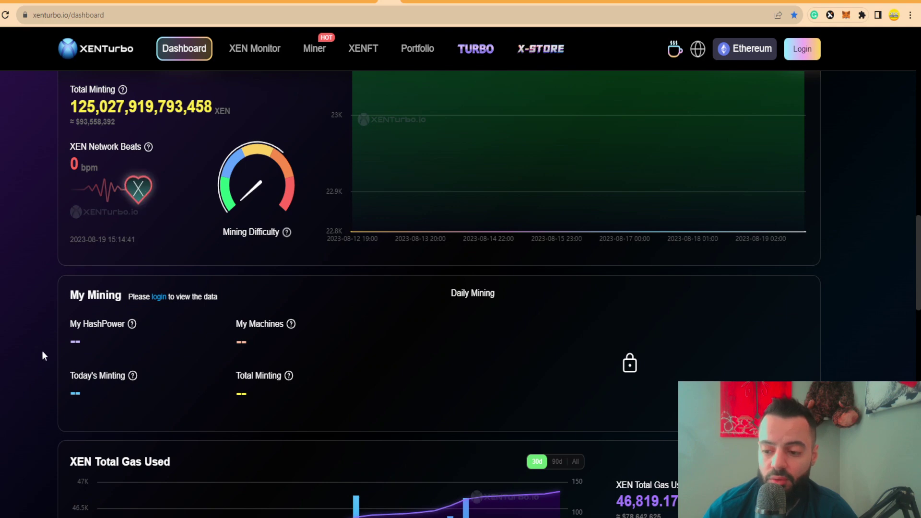
scroll(94, 331, "down", 14)
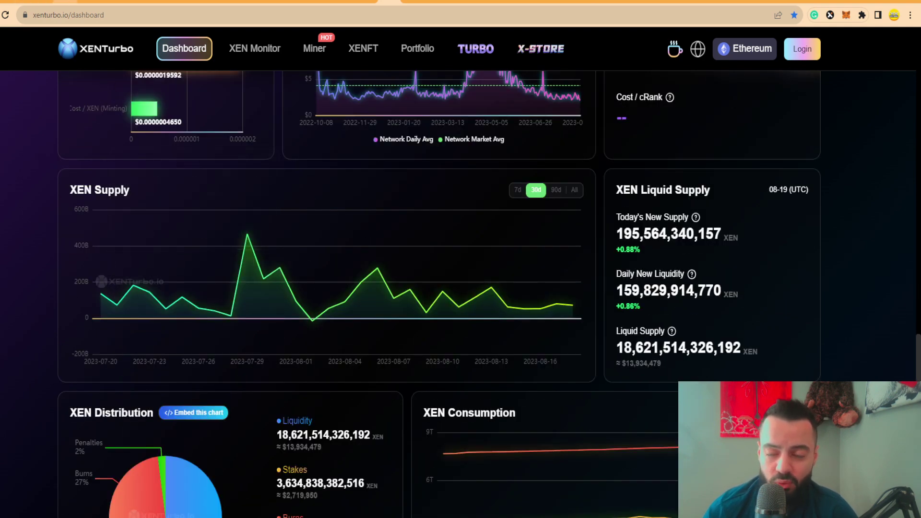
left_click(72, 2)
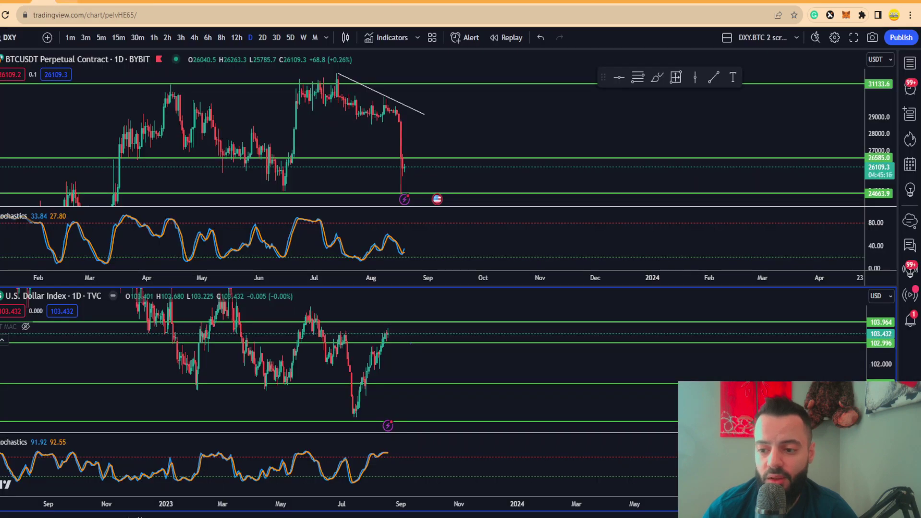
key("ctrl+Tab")
key("ctrl+shift+Tab")
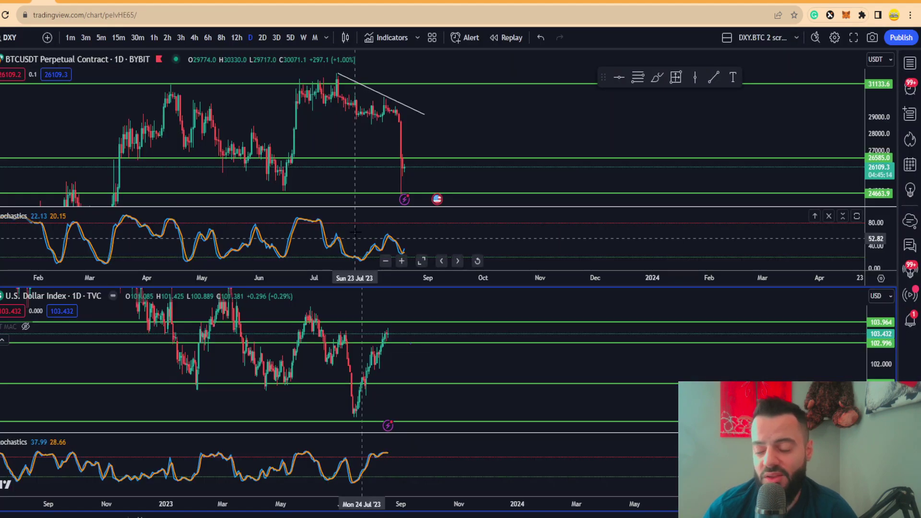